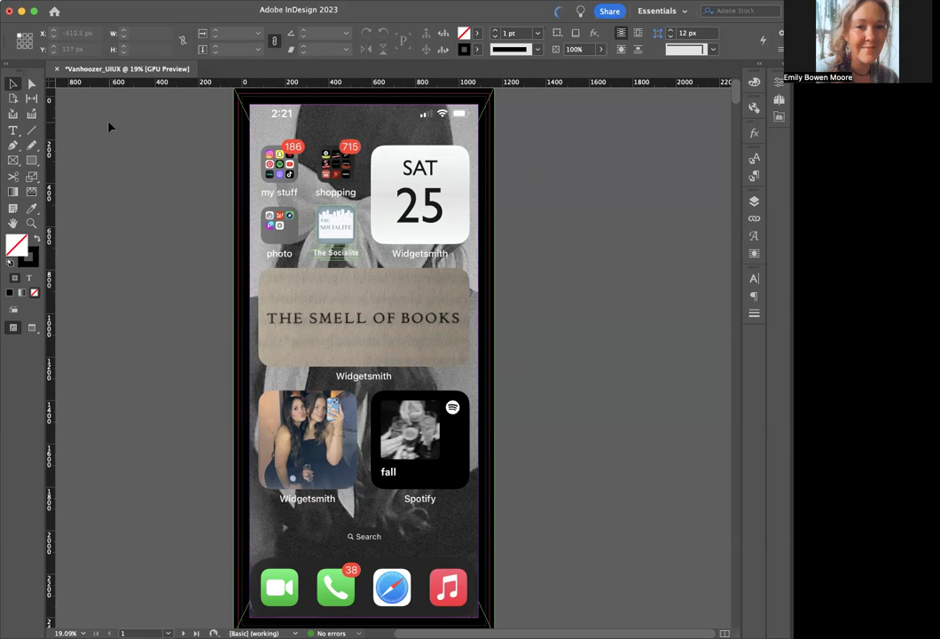
pyautogui.scroll(-20, 167, 185)
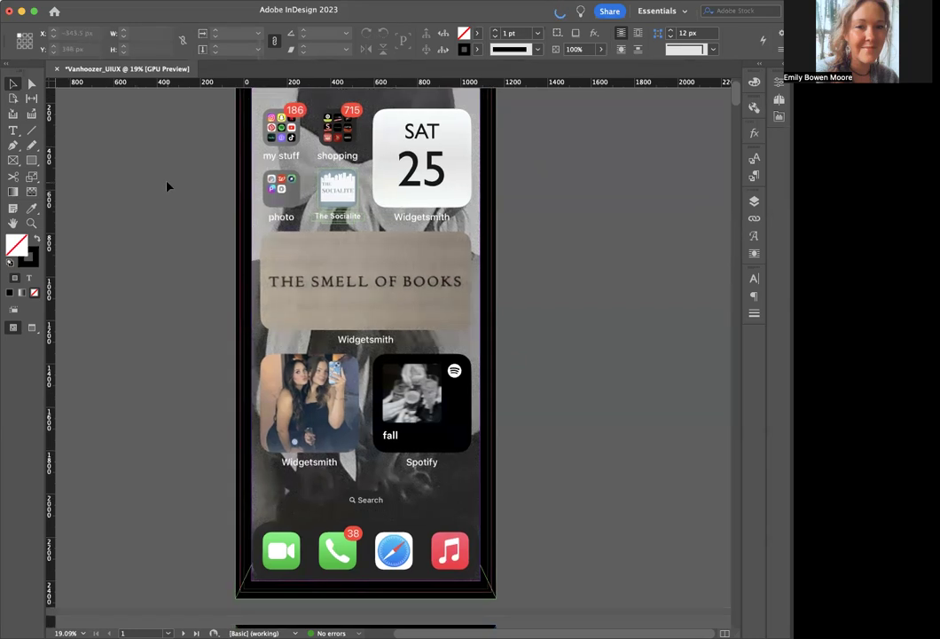
pyautogui.scroll(-8, 166, 186)
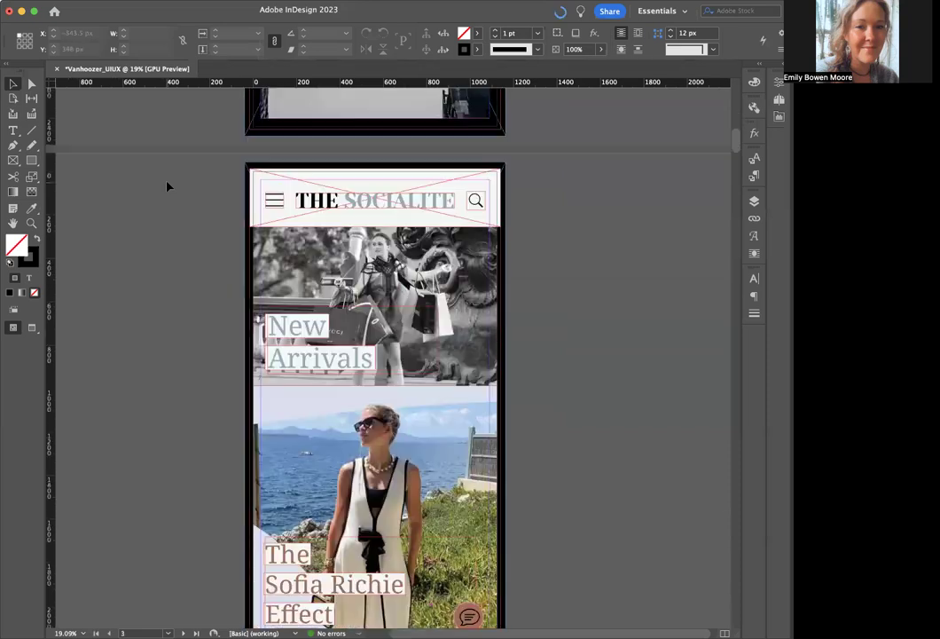
pyautogui.scroll(20, 164, 164)
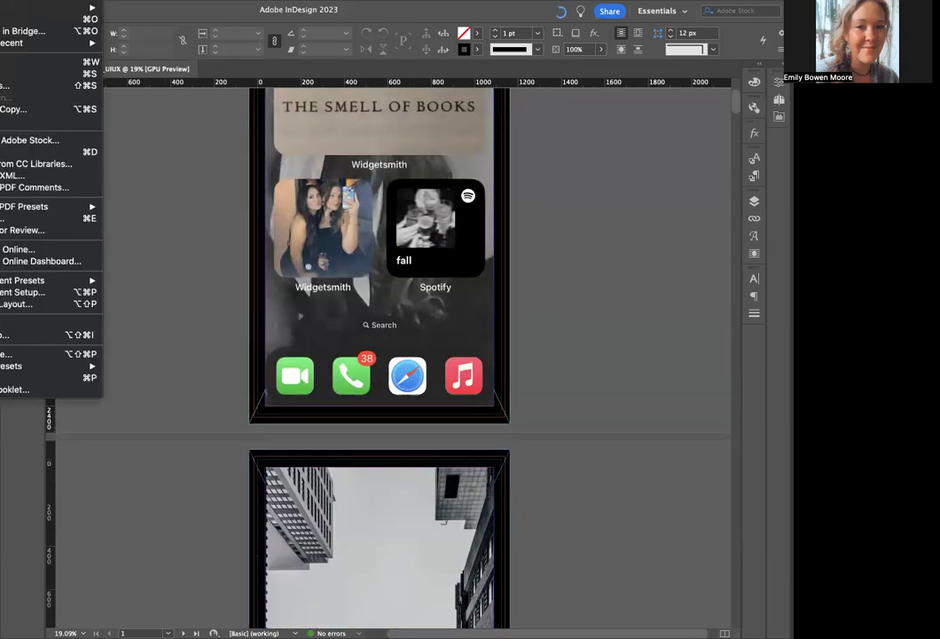
# Step: Start a new document and browse all the blank mobile presets, keeping the iPhone X preset
pyautogui.click(142, 12)
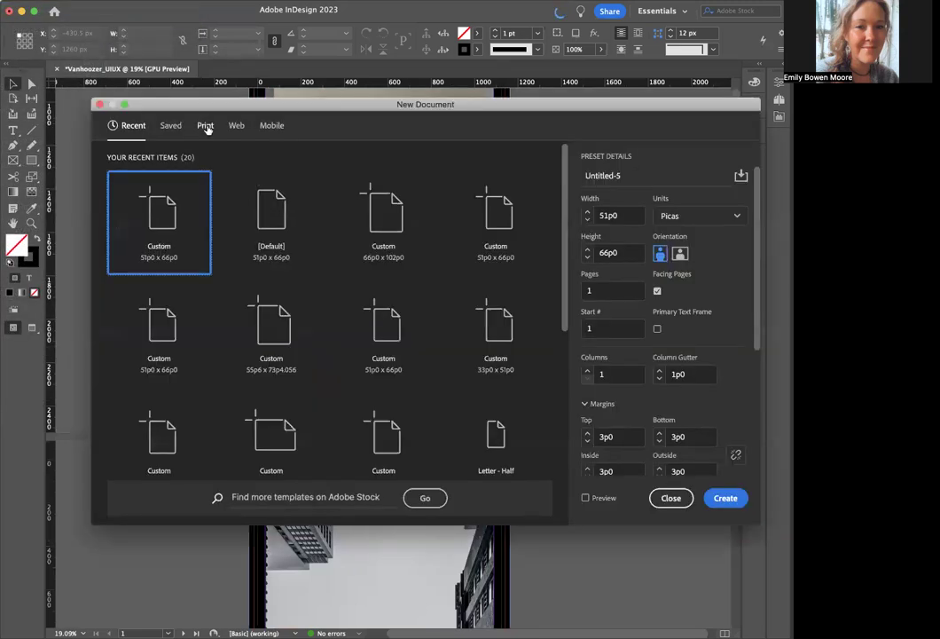
pyautogui.click(272, 128)
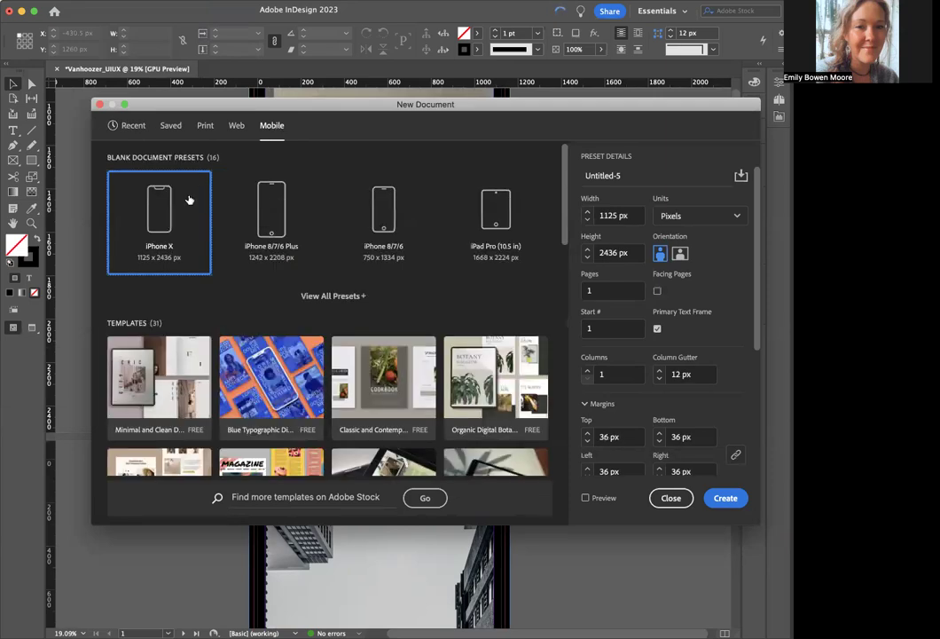
pyautogui.click(345, 297)
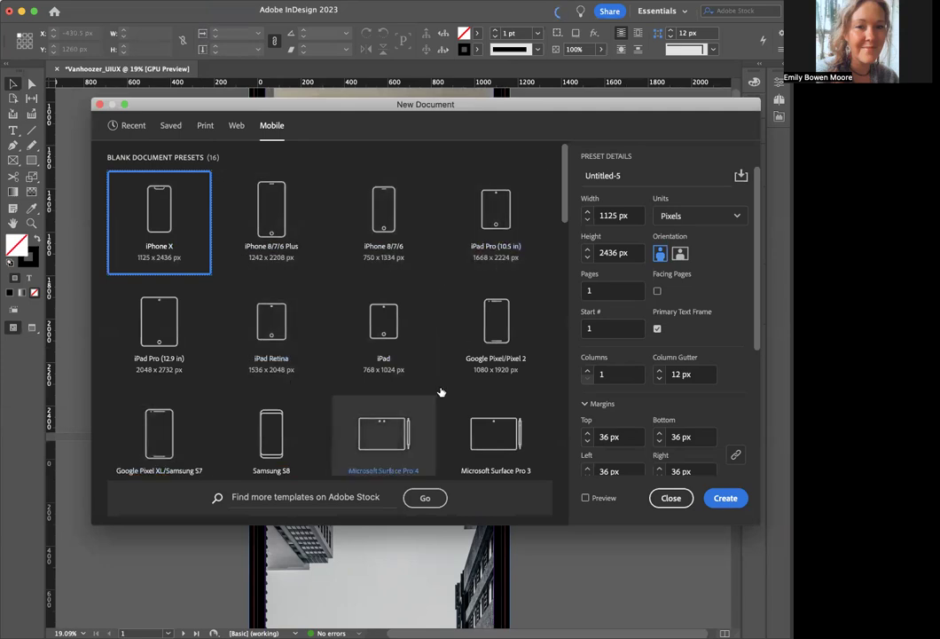
pyautogui.scroll(-5, 441, 390)
pyautogui.scroll(-3, 441, 390)
pyautogui.scroll(8, 441, 390)
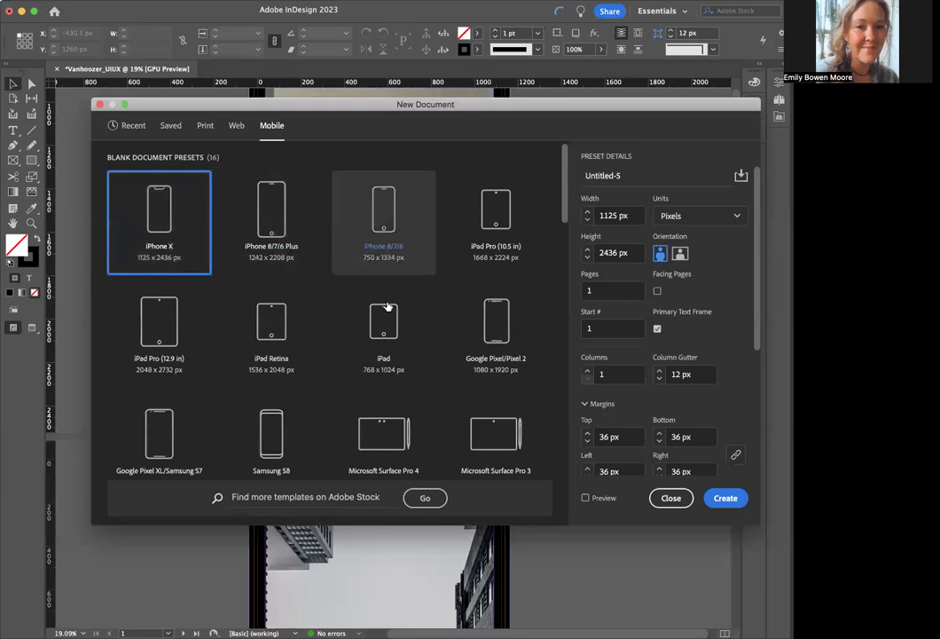
pyautogui.scroll(-5, 381, 316)
pyautogui.scroll(5, 384, 319)
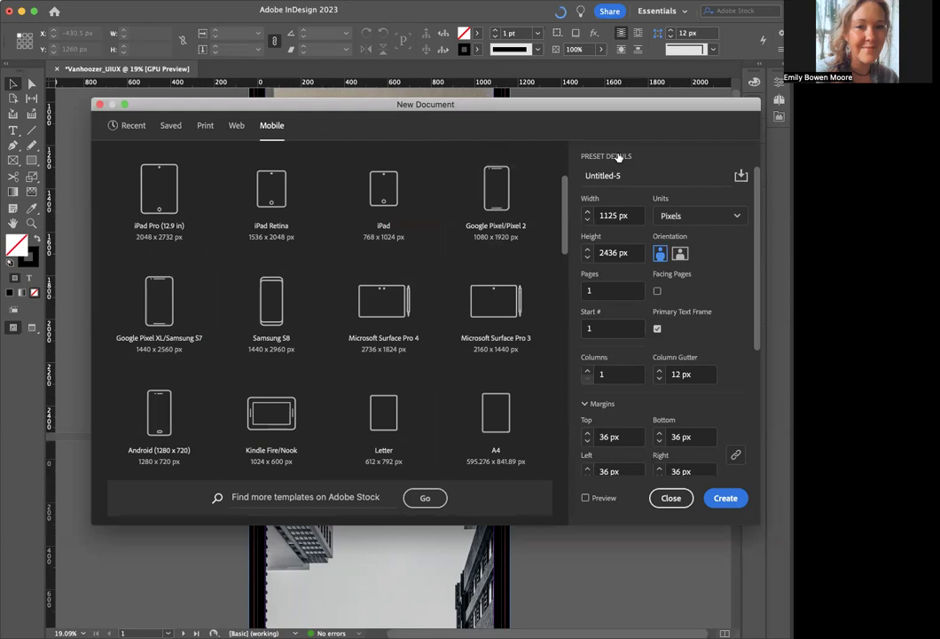
pyautogui.scroll(3, 261, 237)
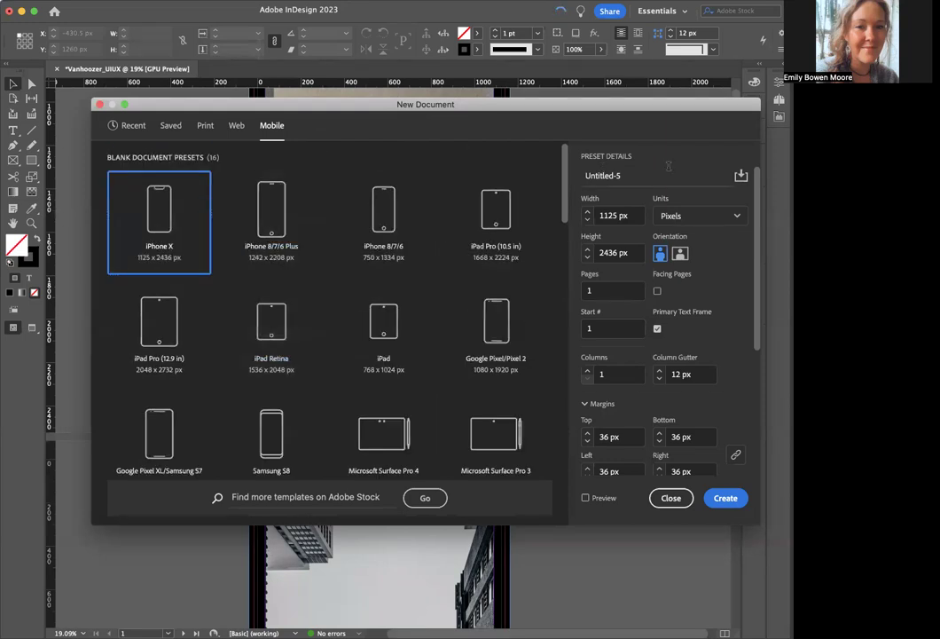
# Step: Name the new document with the designer's surname followed by _UIUXProjectSample
pyautogui.tripleClick(608, 173)
pyautogui.write('Moore')
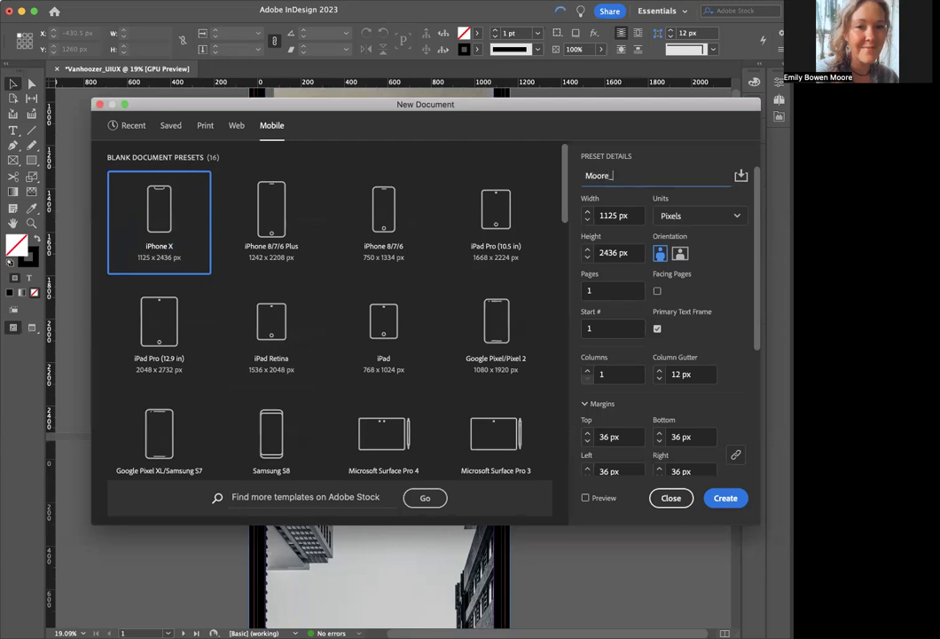
pyautogui.write('_UIUXProjectSample')
# Step: Set the new document's bleed to 15 px on all four sides
pyautogui.scroll(-5, 616, 360)
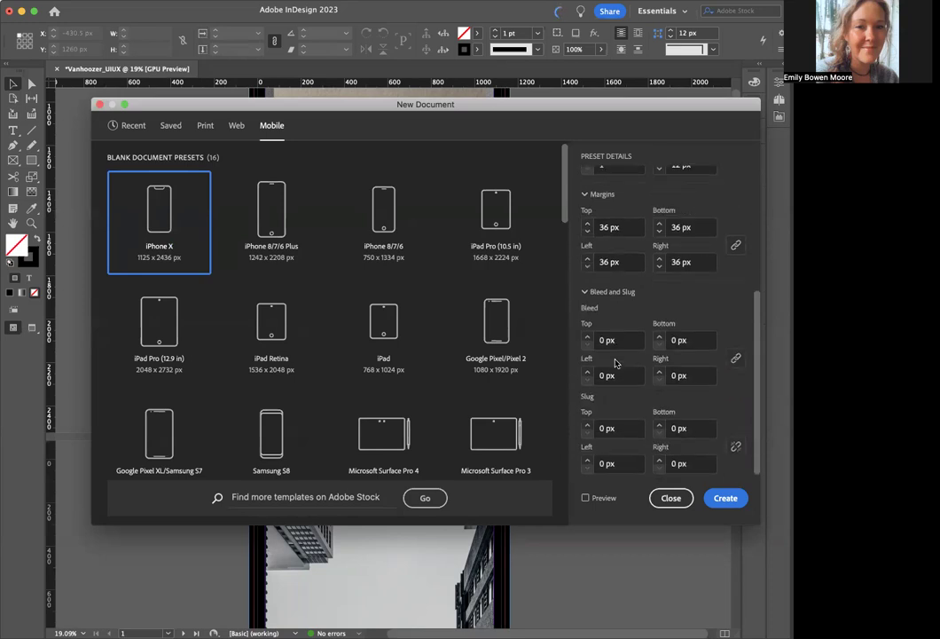
pyautogui.scroll(2, 616, 362)
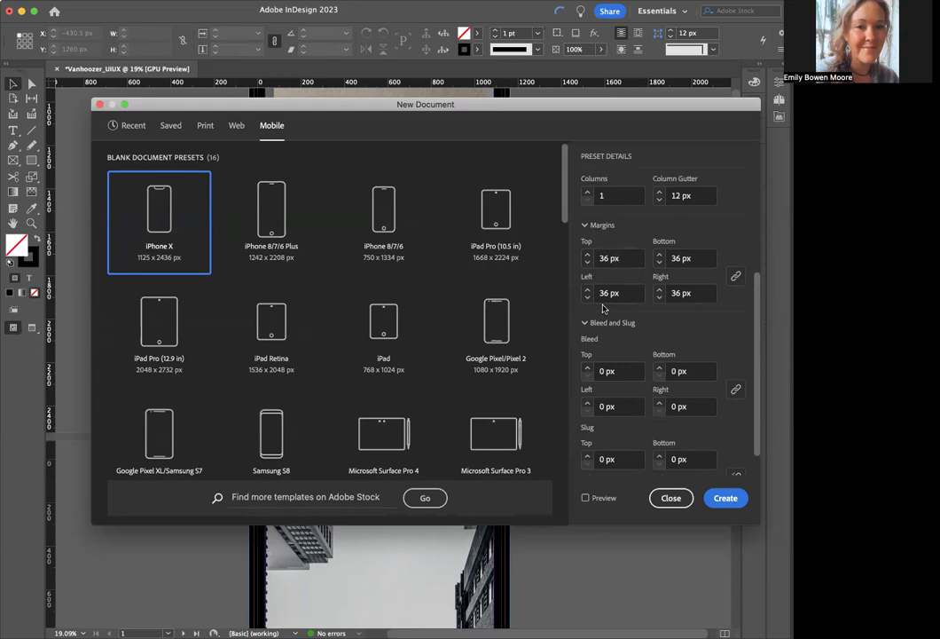
pyautogui.click(587, 369)
pyautogui.click(587, 369)
pyautogui.click(587, 369)
pyautogui.click(588, 370)
pyautogui.click(587, 369)
pyautogui.click(587, 369)
pyautogui.click(587, 369)
pyautogui.click(588, 369)
pyautogui.click(588, 369)
pyautogui.click(587, 369)
pyautogui.click(587, 369)
pyautogui.click(587, 369)
pyautogui.click(587, 369)
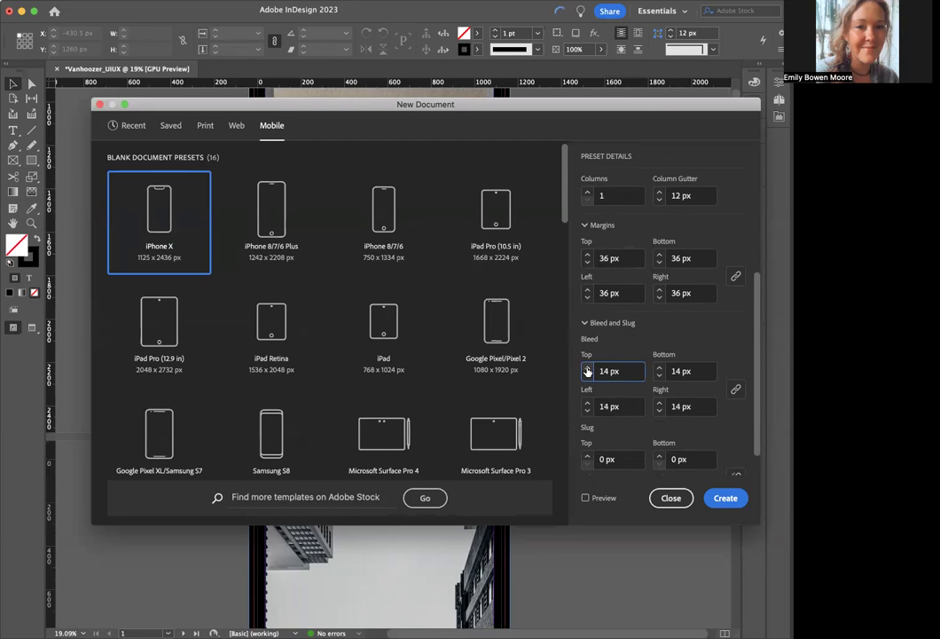
pyautogui.click(587, 369)
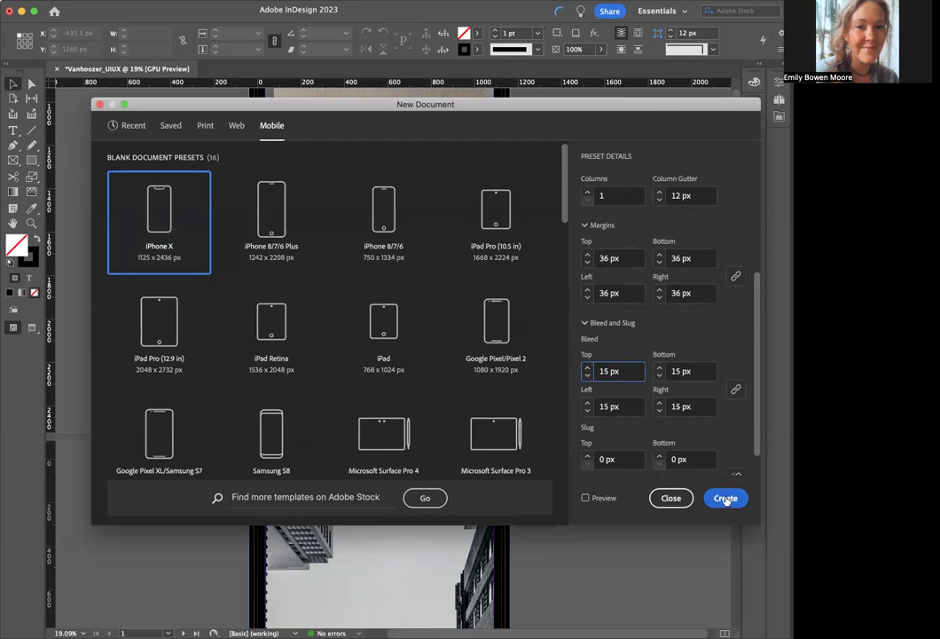
# Step: Set the number of pages to 5 and create the document
pyautogui.scroll(4, 636, 266)
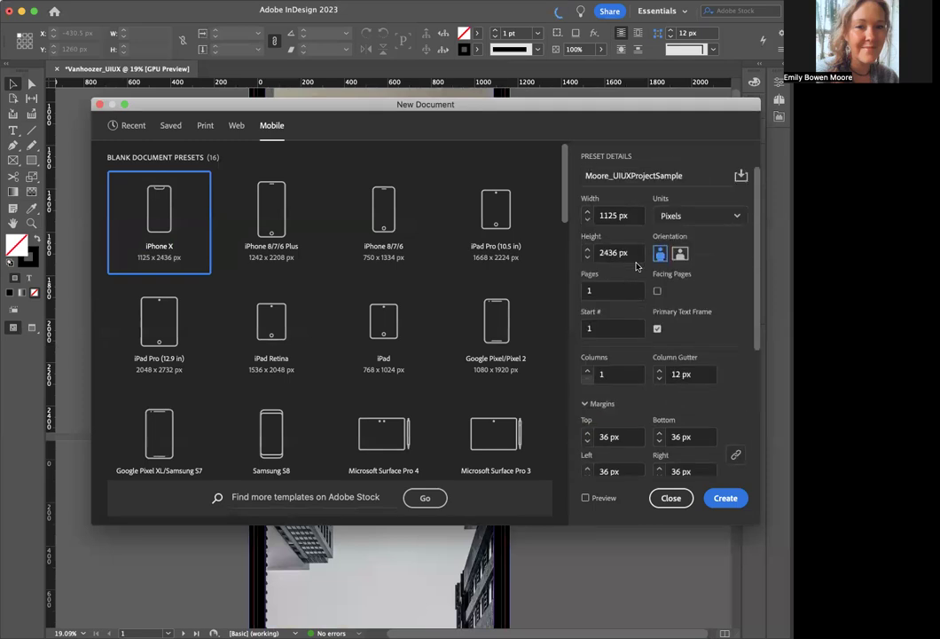
pyautogui.click(594, 289)
pyautogui.write('5')
pyautogui.click(725, 497)
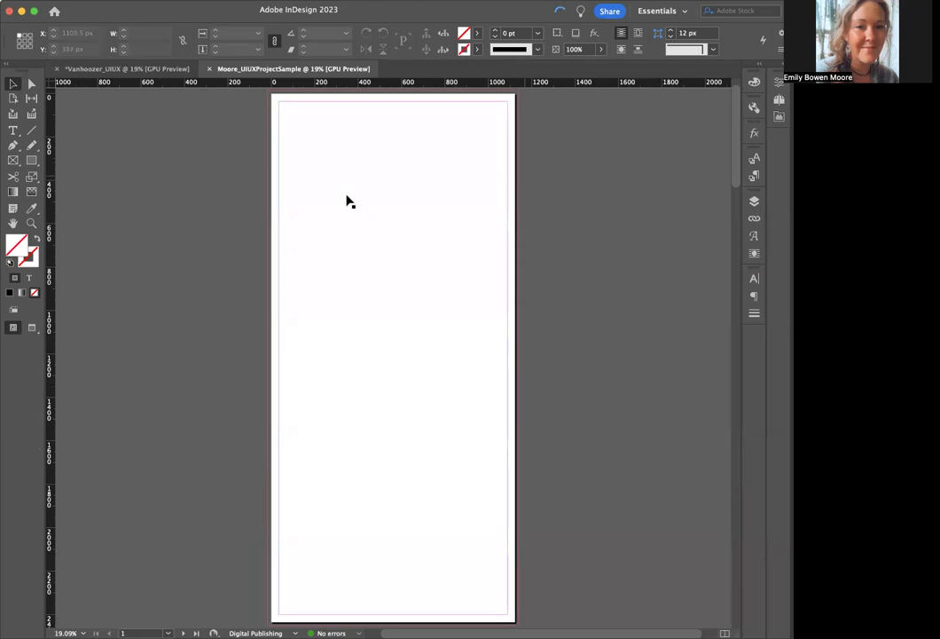
# Step: Look over the new document's blank pages, and examine the example document's phone home-screen page with The Socialite app icon and its label
pyautogui.scroll(-3, 452, 210)
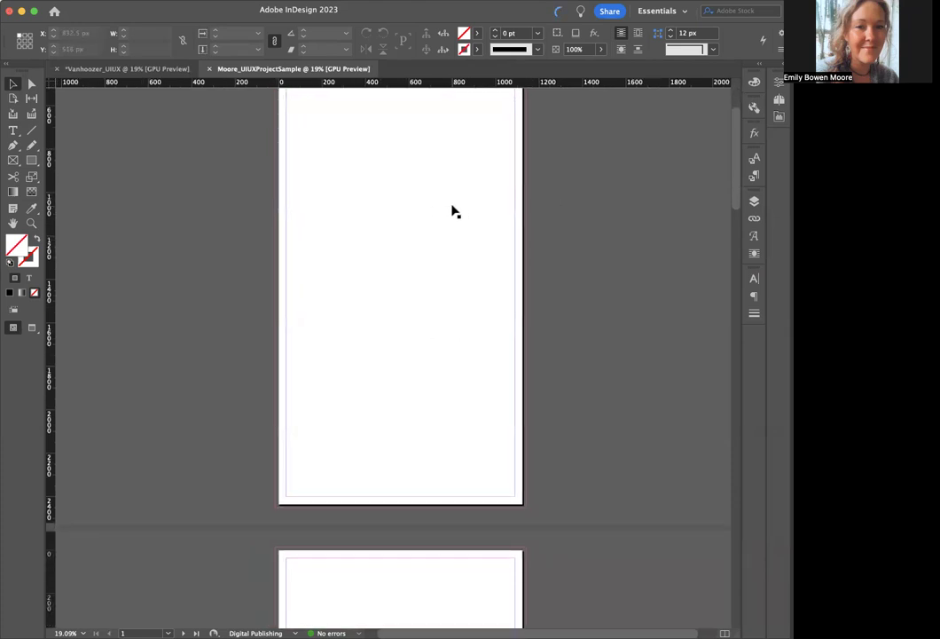
pyautogui.scroll(-15, 452, 210)
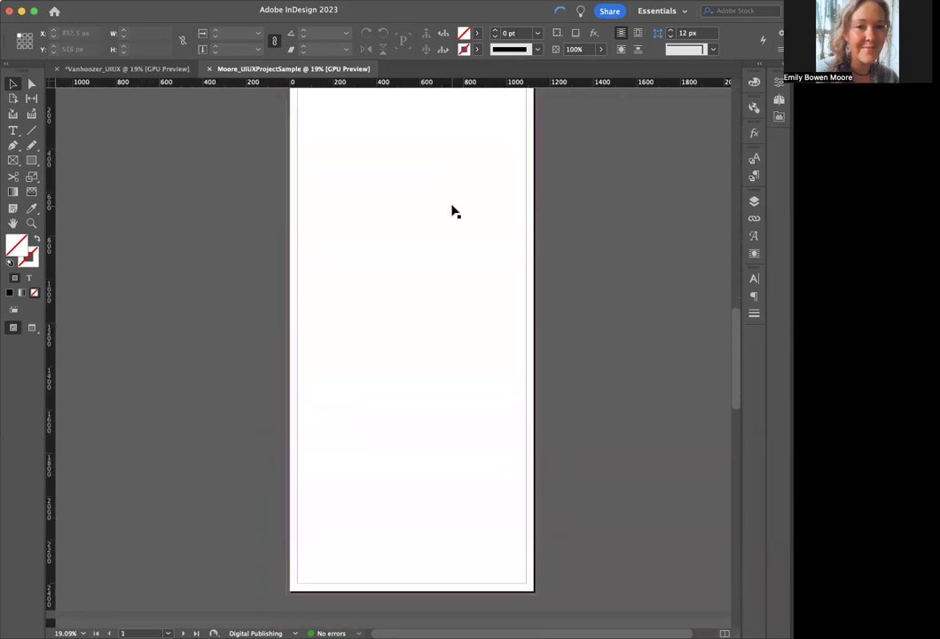
pyautogui.scroll(-8, 451, 211)
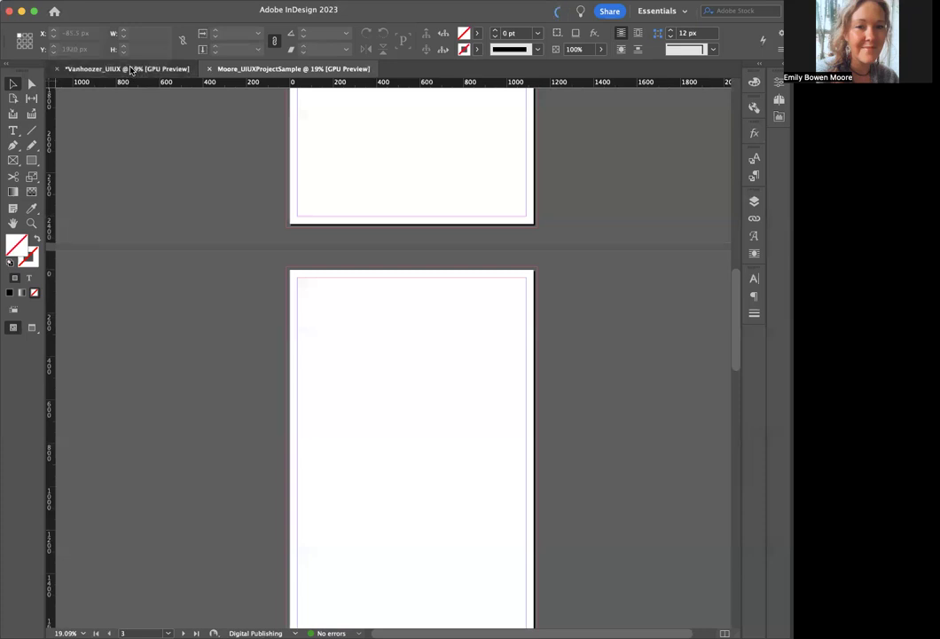
pyautogui.click(131, 70)
pyautogui.scroll(3, 420, 207)
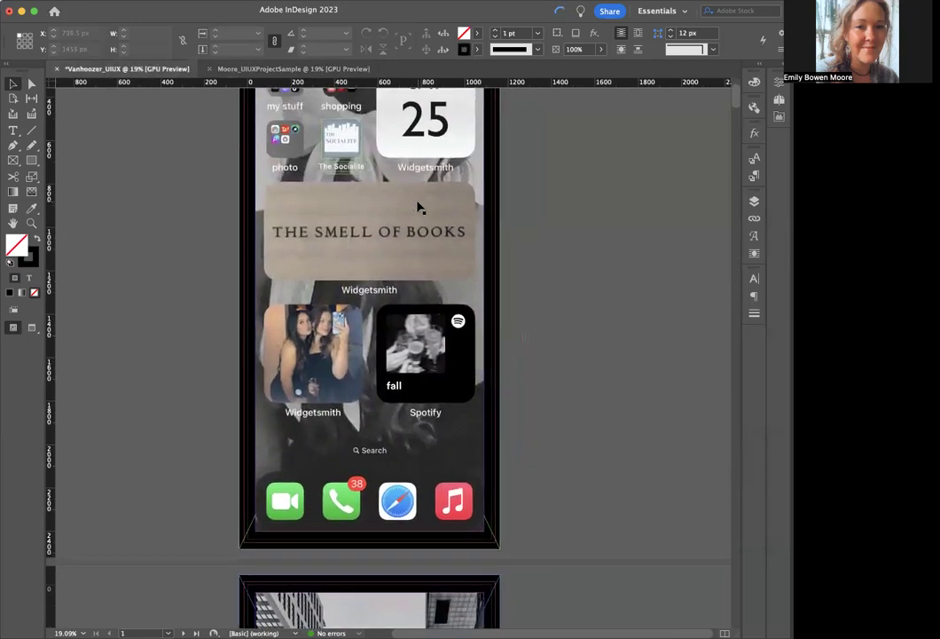
pyautogui.scroll(3, 420, 207)
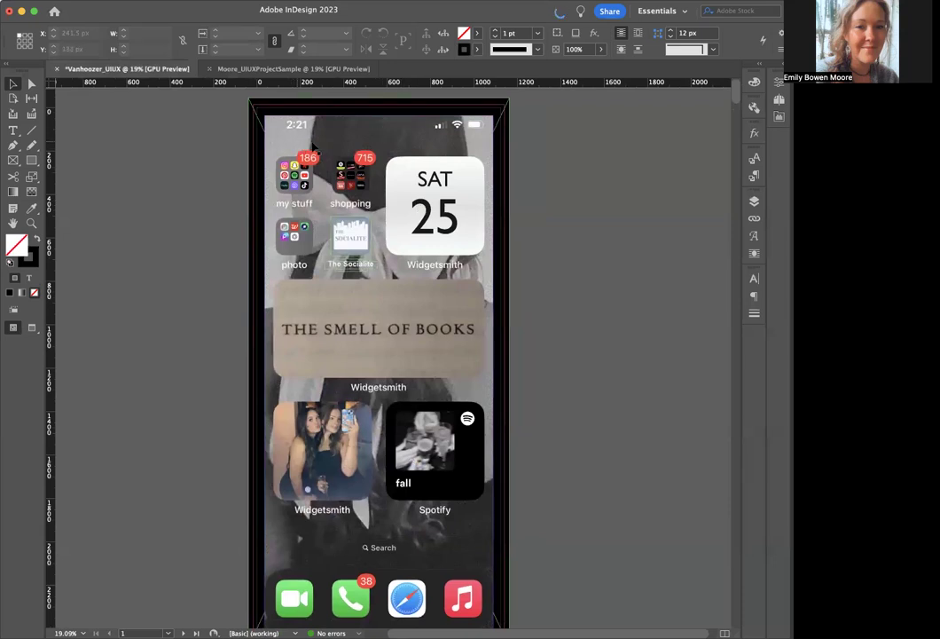
pyautogui.click(264, 121)
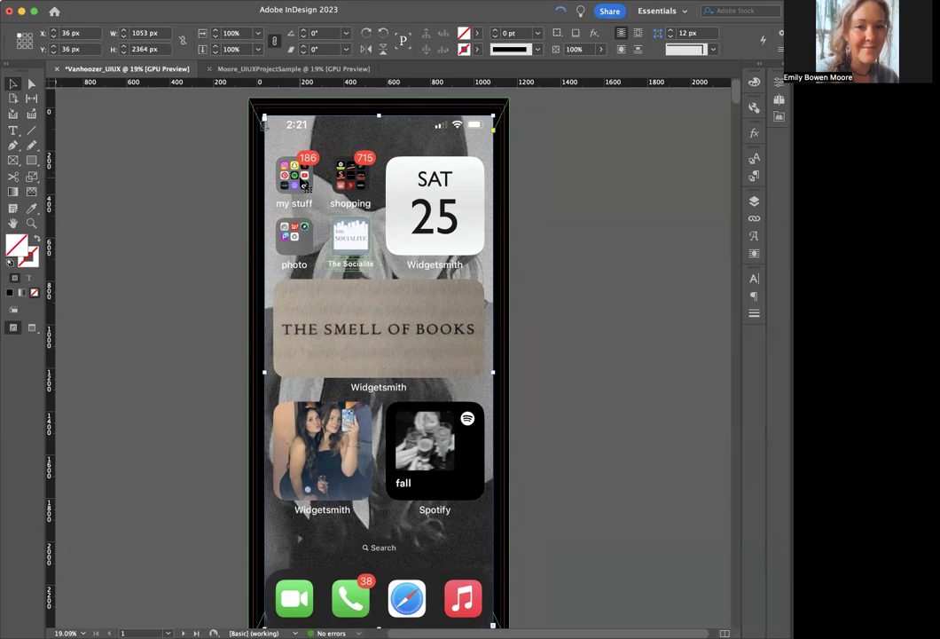
pyautogui.scroll(5, 300, 178)
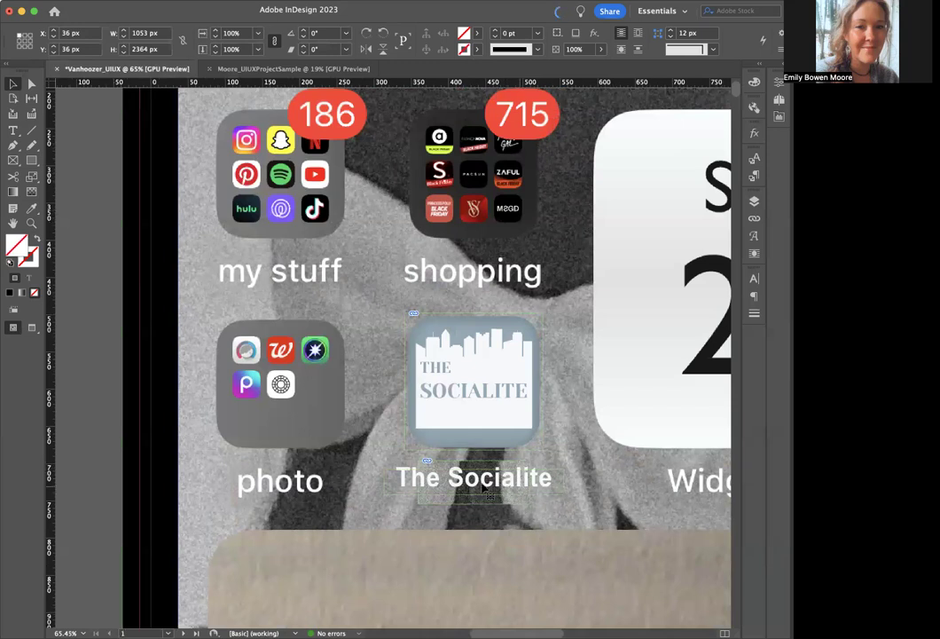
pyautogui.scroll(-5, 499, 491)
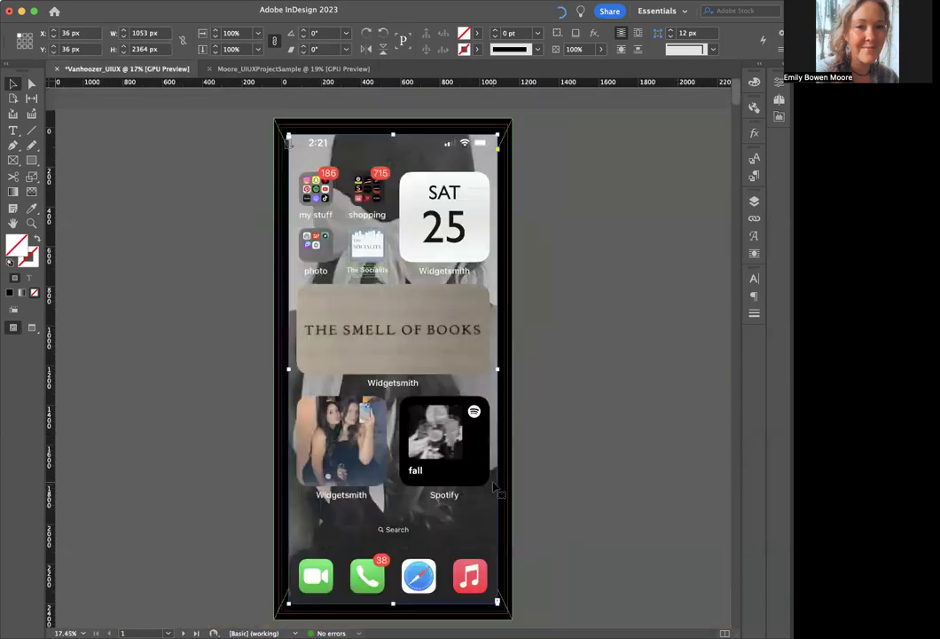
pyautogui.scroll(1, 497, 491)
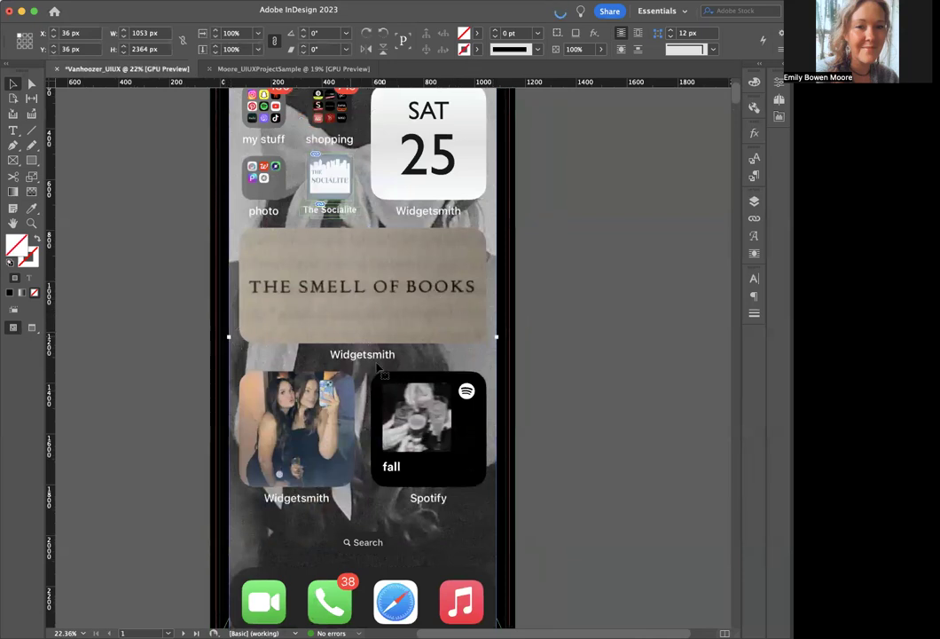
pyautogui.scroll(-2, 264, 300)
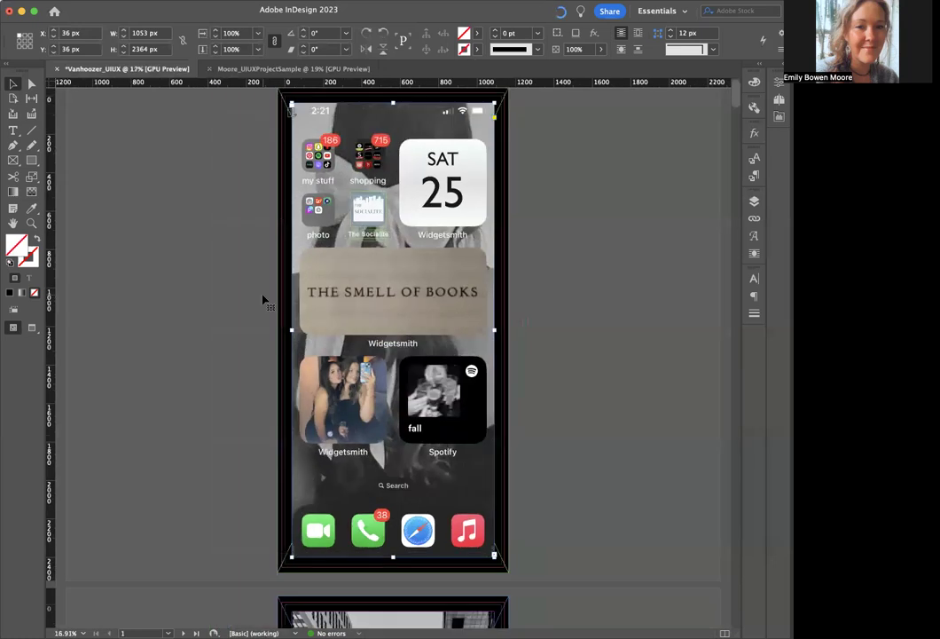
# Step: Separate the first page's elements on the pasteboard: the home-screen screenshot to the right of the page, The Socialite icon and label to its left
pyautogui.moveTo(324, 233); pyautogui.dragTo(499, 225)
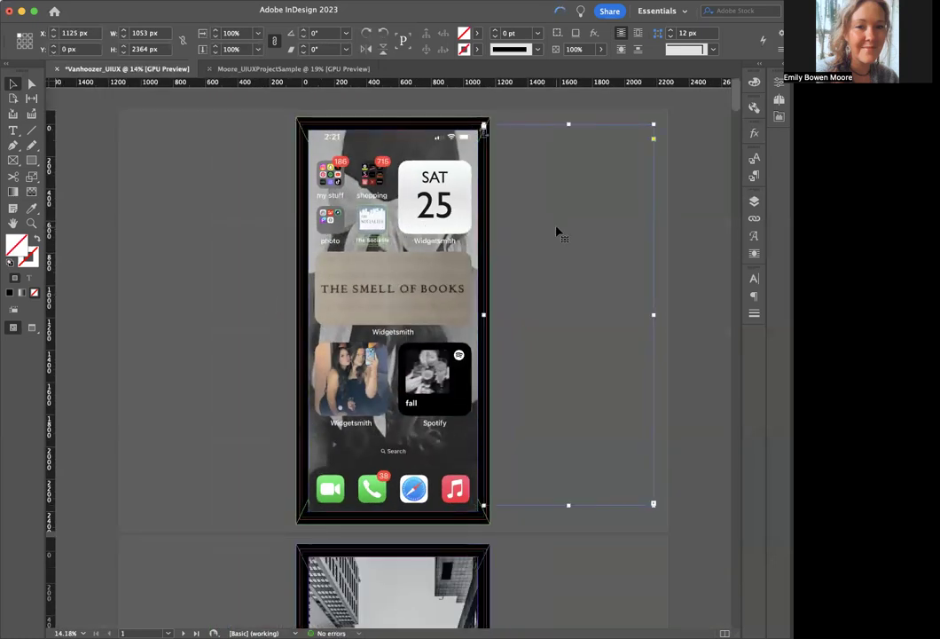
pyautogui.click(547, 367)
pyautogui.click(433, 219)
pyautogui.moveTo(433, 219); pyautogui.dragTo(622, 219)
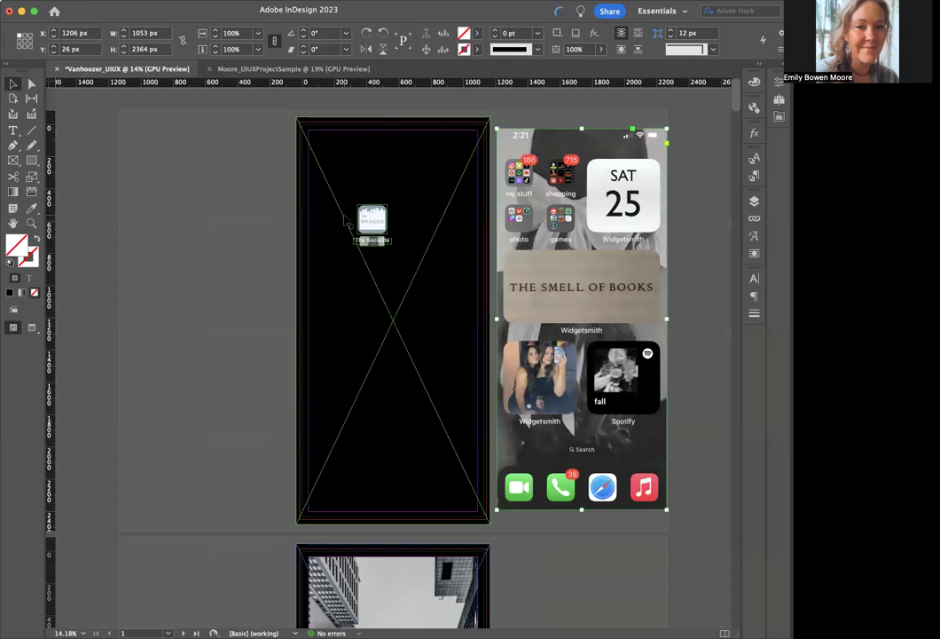
pyautogui.moveTo(373, 219); pyautogui.dragTo(246, 221)
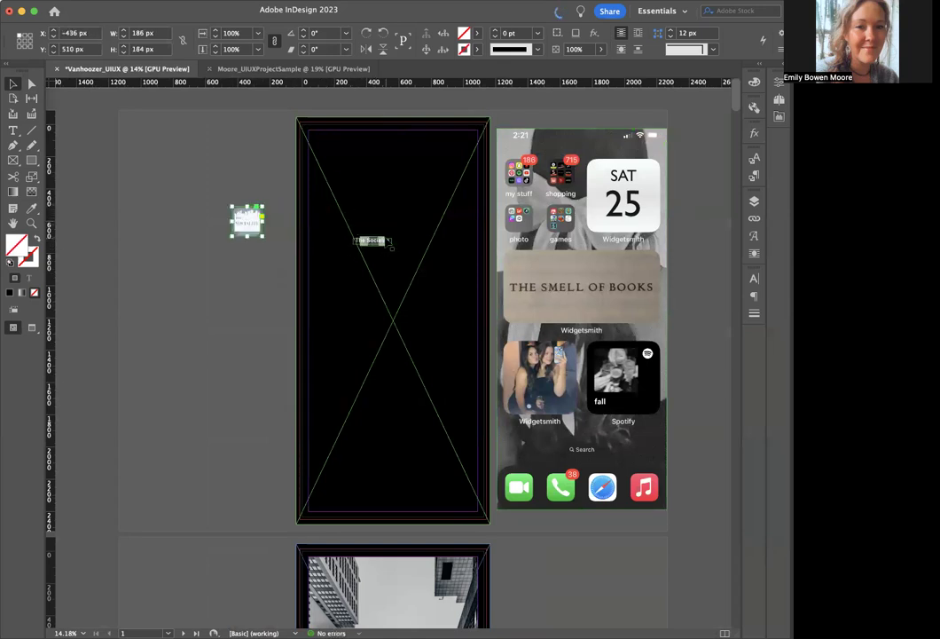
pyautogui.moveTo(390, 242); pyautogui.dragTo(266, 248)
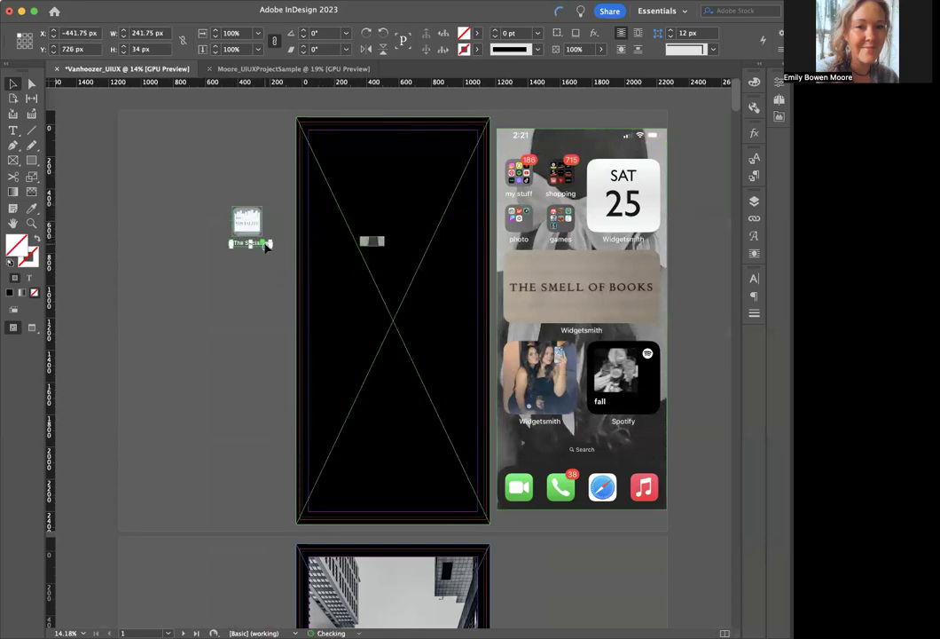
# Step: Place the small background patch over the games label in the screenshot at X 1534.5 px, and extend its height to 62 px
pyautogui.moveTo(377, 245); pyautogui.dragTo(569, 248)
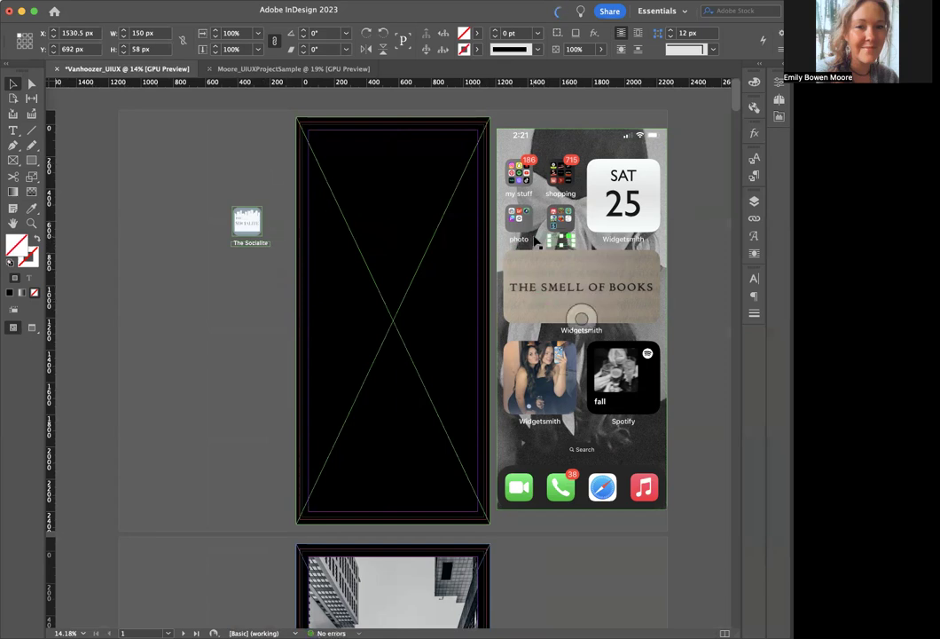
pyautogui.scroll(5, 557, 252)
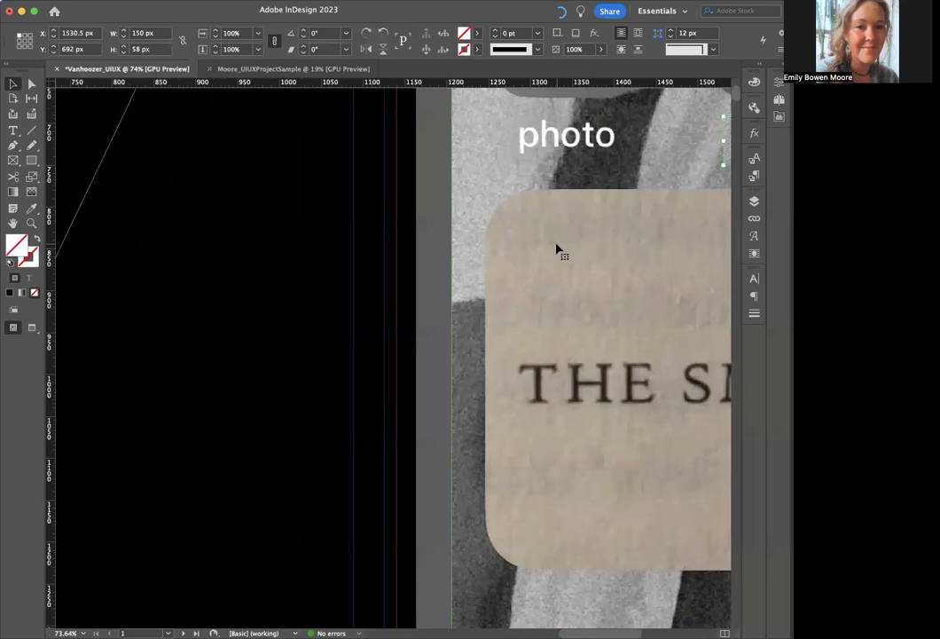
pyautogui.moveTo(716, 175); pyautogui.dragTo(718, 175)
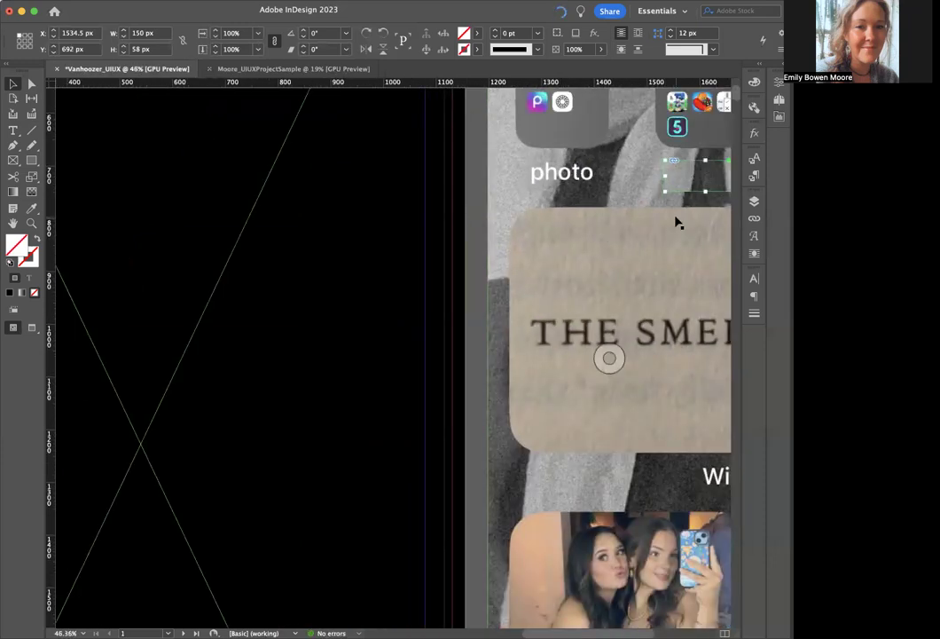
pyautogui.scroll(-2, 676, 219)
pyautogui.moveTo(698, 199); pyautogui.dragTo(692, 203)
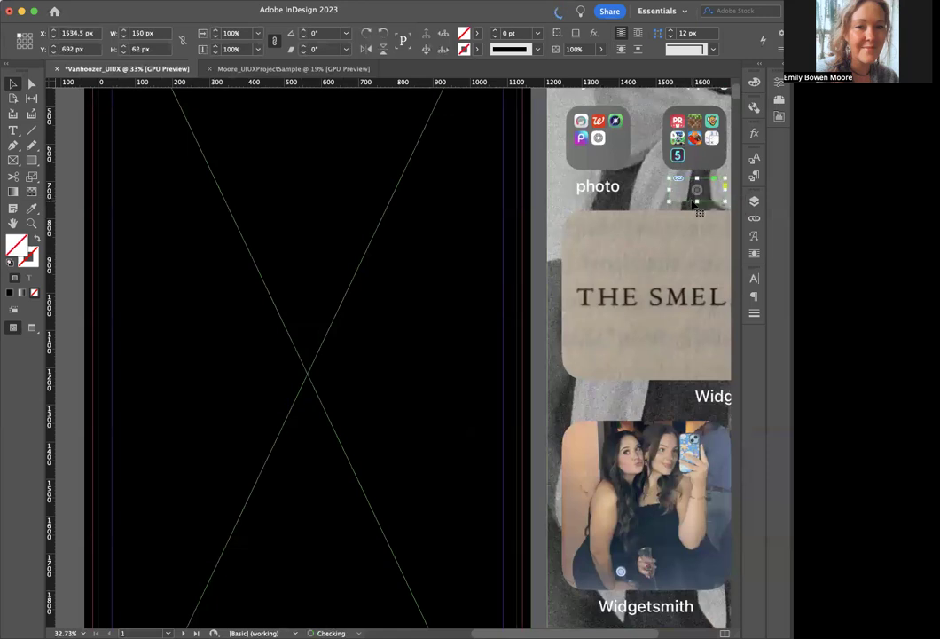
pyautogui.click(692, 192)
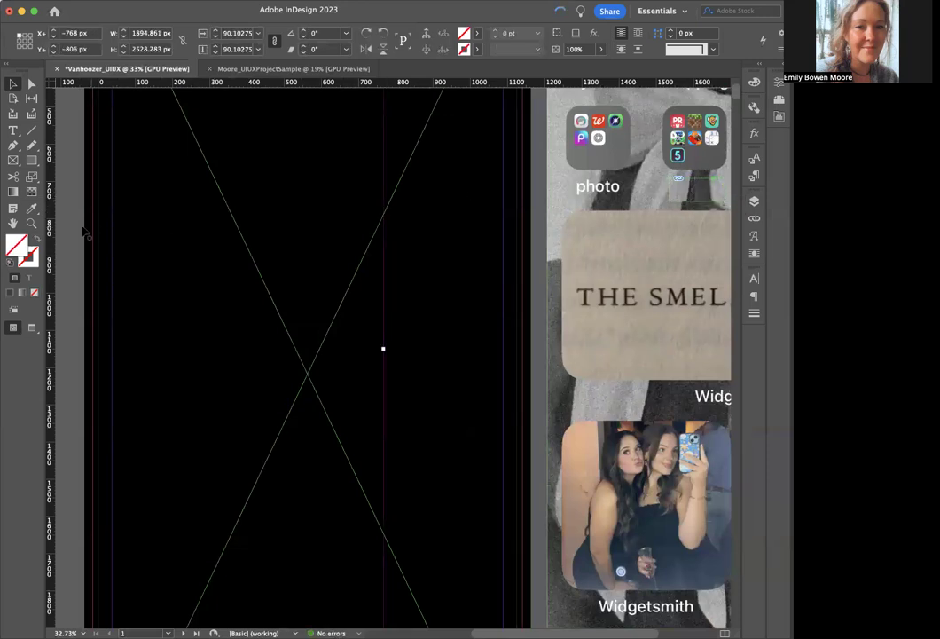
# Step: Move the home-screen screenshot back onto the page inside the black frame, and place the background patch over its games label at X 362.5 px, Y 692 px
pyautogui.press('super+minus')
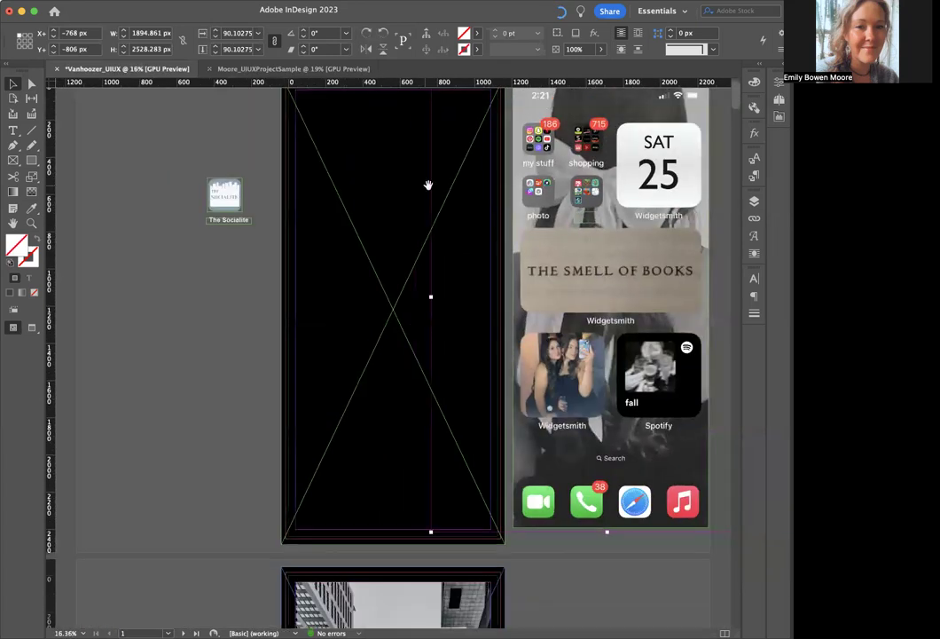
pyautogui.click(374, 187)
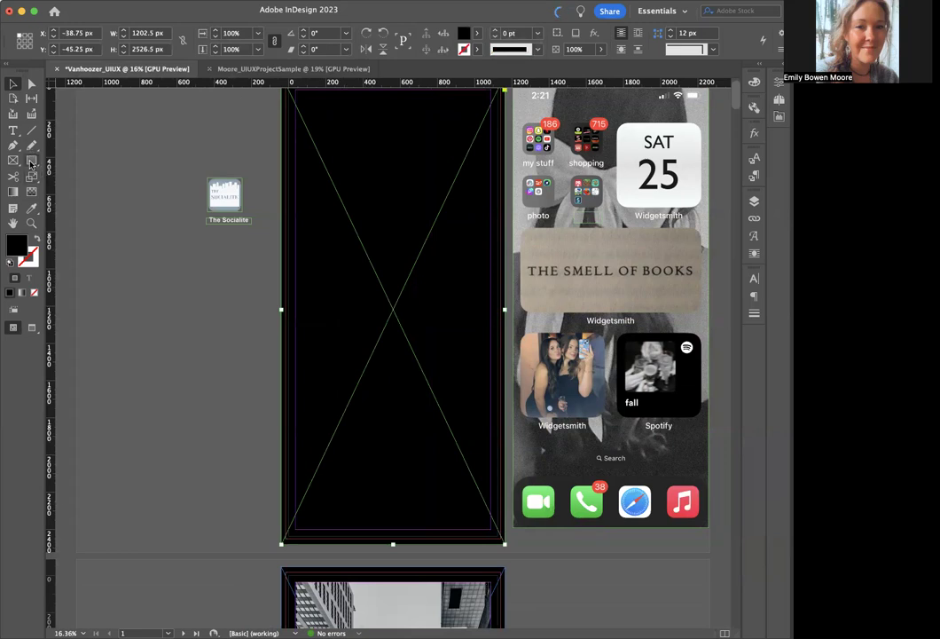
pyautogui.scroll(1, 326, 147)
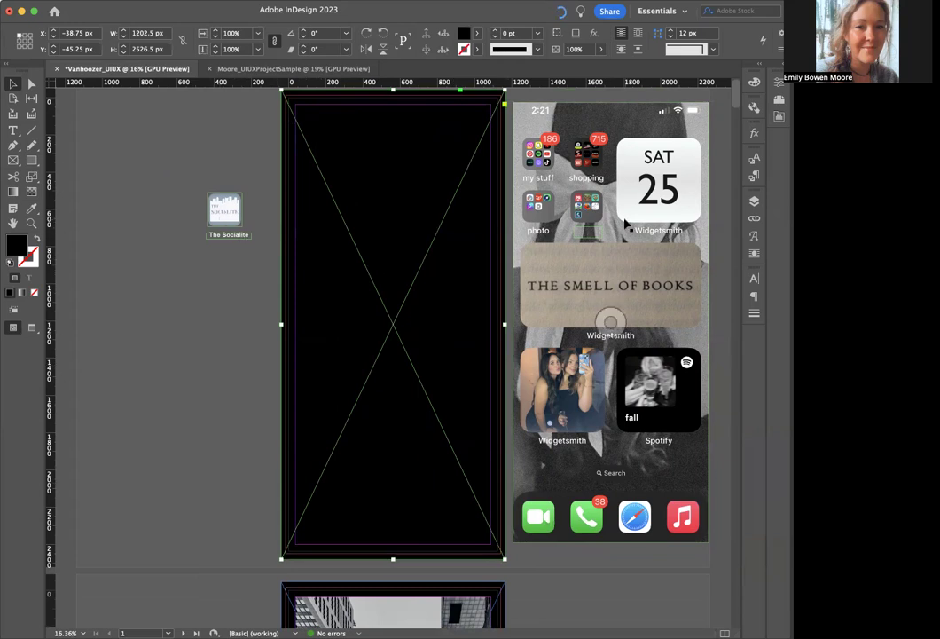
pyautogui.moveTo(610, 209); pyautogui.dragTo(393, 209)
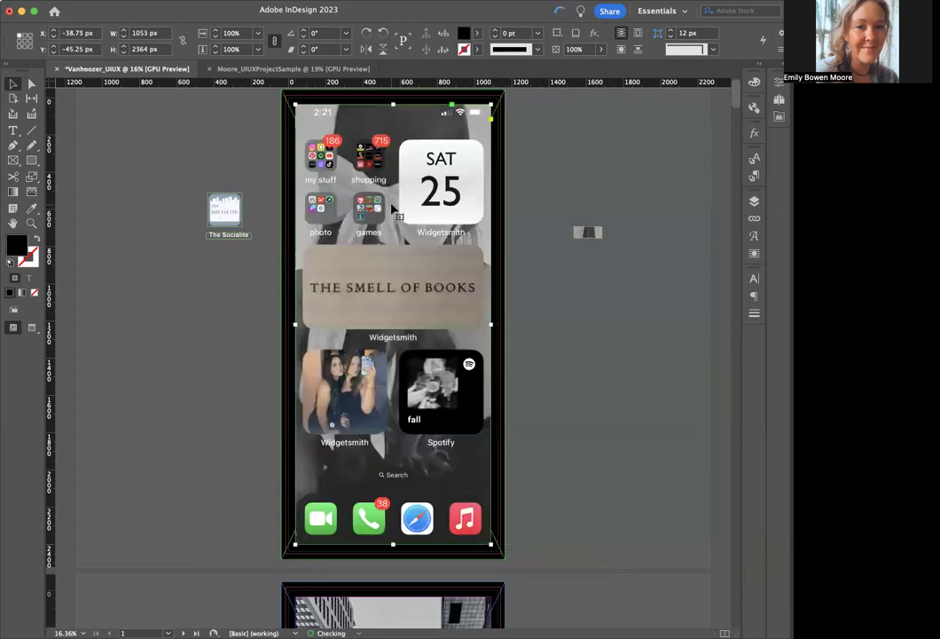
pyautogui.moveTo(594, 228); pyautogui.dragTo(396, 233)
pyautogui.scroll(6, 380, 233)
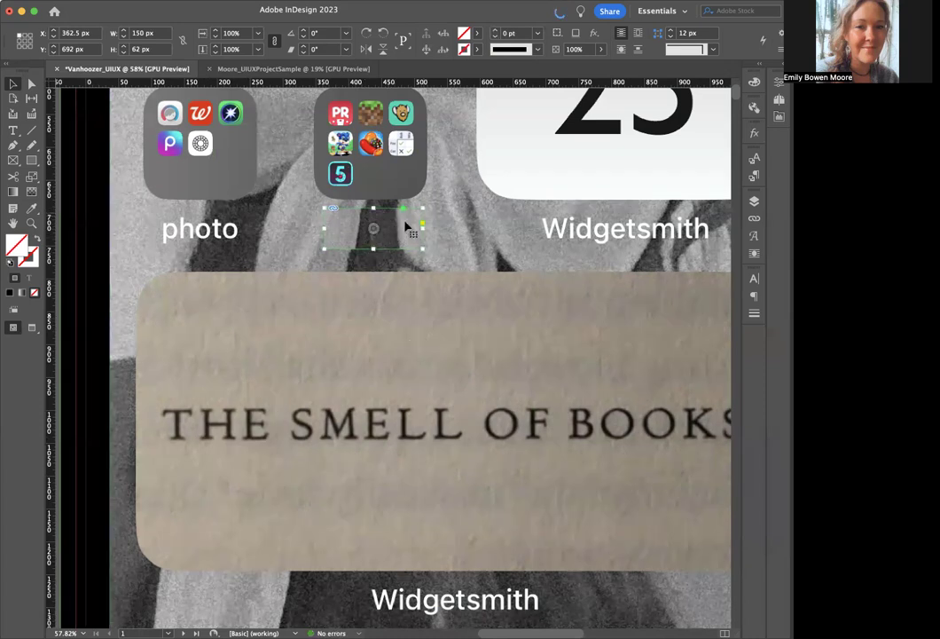
# Step: Place The Socialite app icon over the games folder in the home-screen screenshot at X 341.5 px, Y 500 px
pyautogui.scroll(-5, 402, 235)
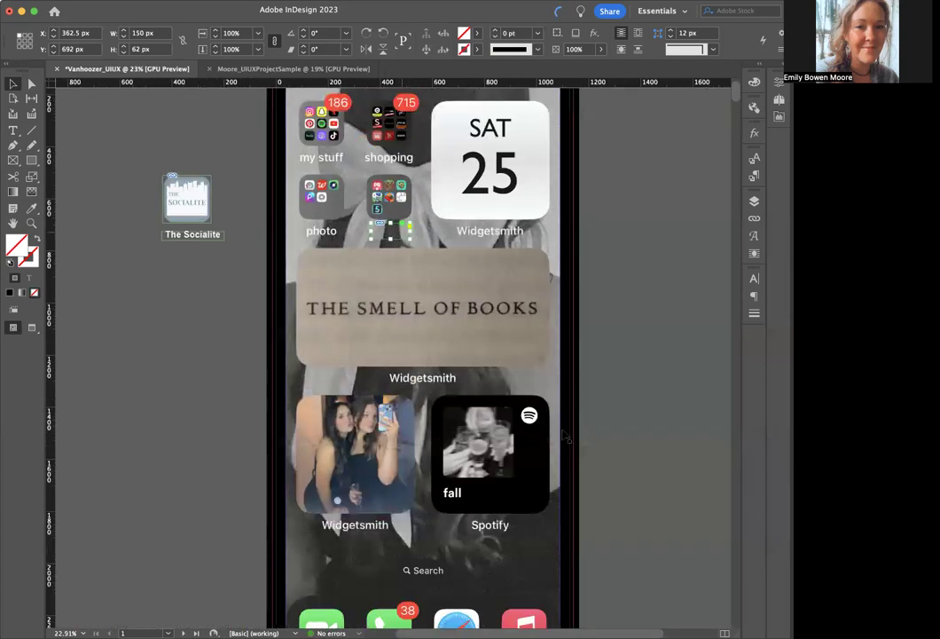
pyautogui.moveTo(172, 202); pyautogui.dragTo(379, 203)
pyautogui.scroll(2, 379, 204)
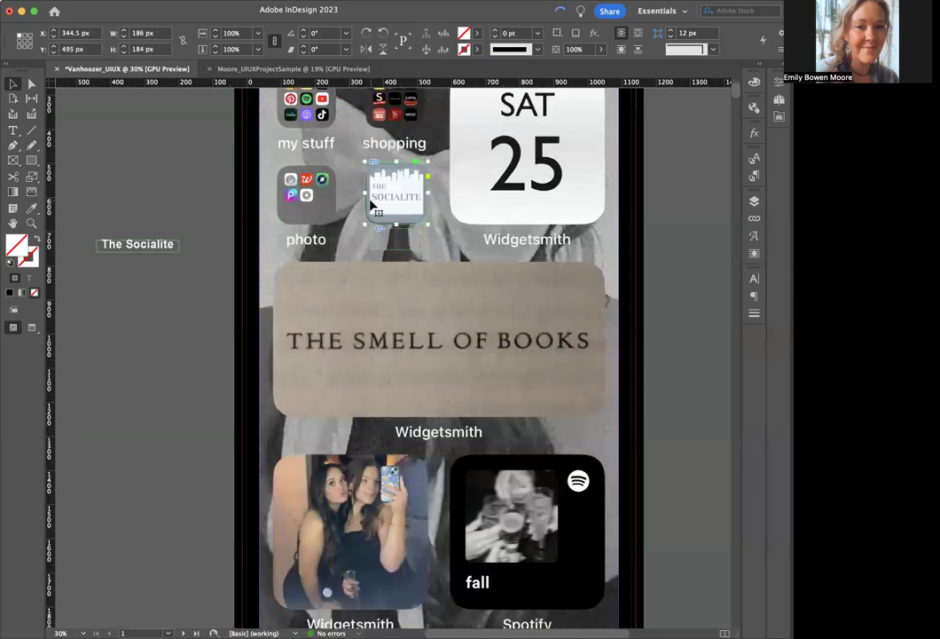
pyautogui.scroll(2, 378, 203)
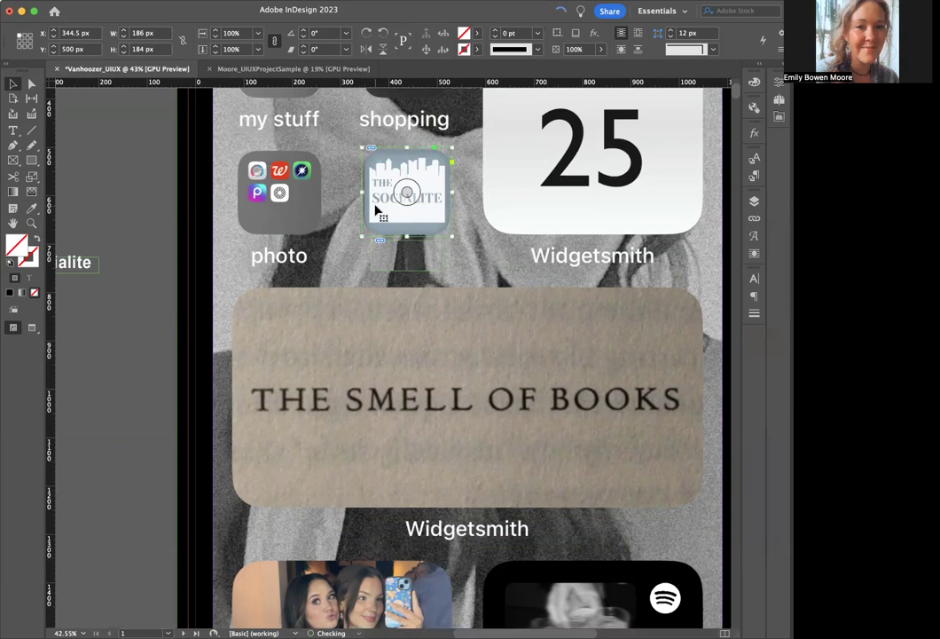
pyautogui.press('Left')
pyautogui.press('Left')
pyautogui.press('Left')
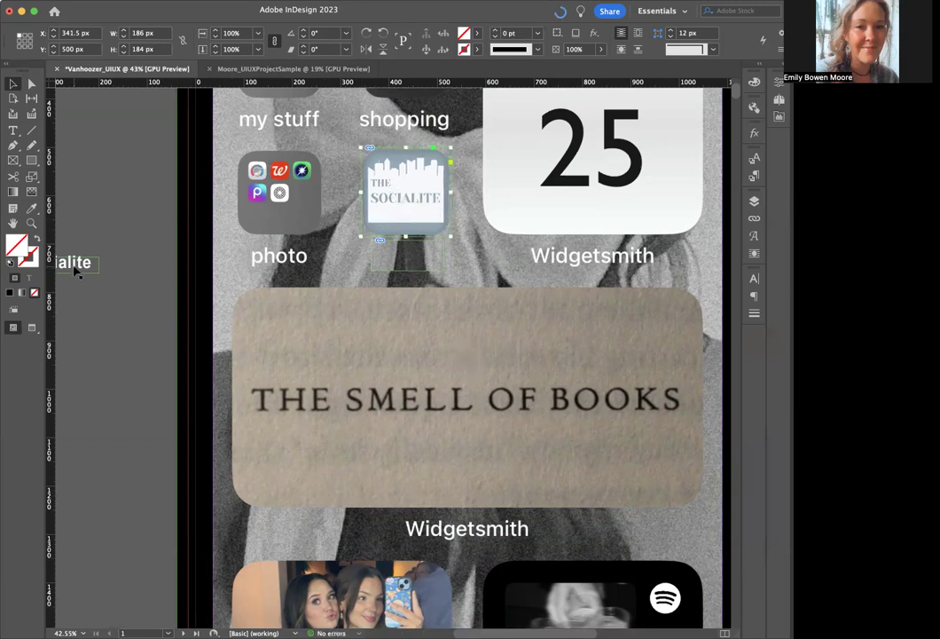
# Step: Place The Socialite label beneath its icon, add a horizontal guide along the neighbouring labels' baseline, and raise the label to Y 714 px
pyautogui.moveTo(71, 264); pyautogui.dragTo(439, 264)
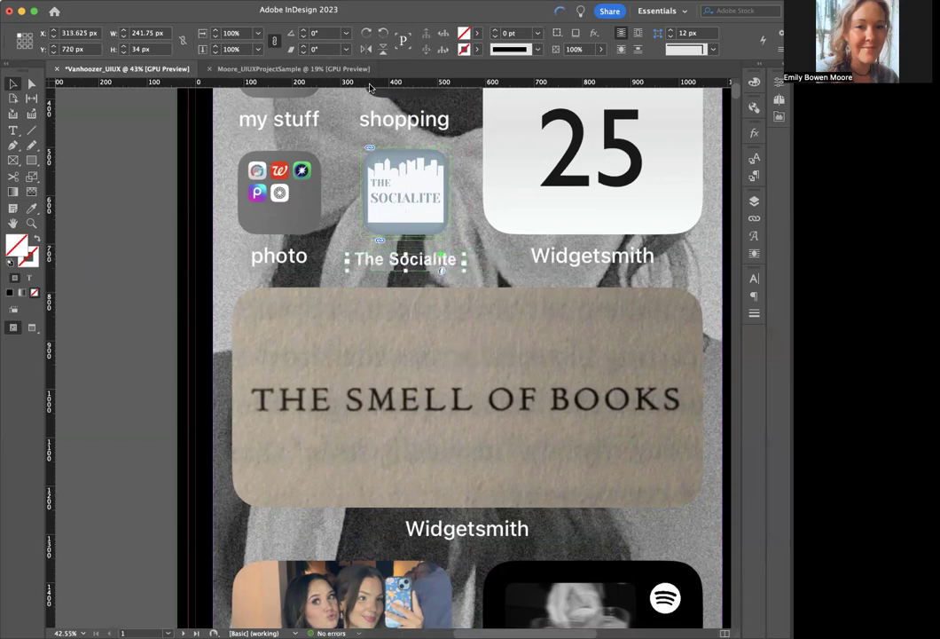
pyautogui.moveTo(359, 254); pyautogui.dragTo(361, 261)
pyautogui.press('Up')
pyautogui.press('Up')
pyautogui.press('Up')
pyautogui.press('Up')
pyautogui.press('Up')
pyautogui.press('Up')
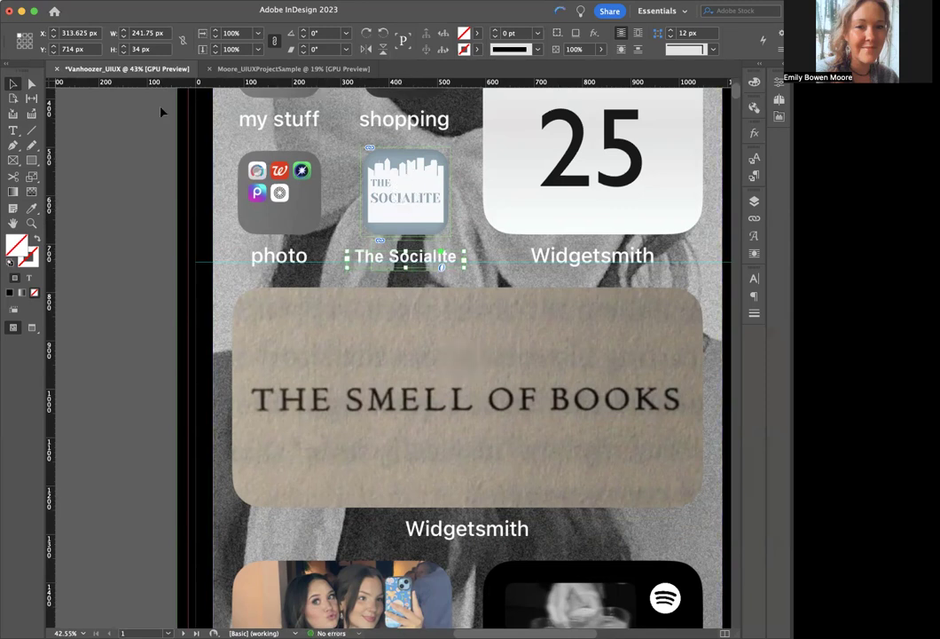
# Step: Add vertical guides at both sides of The Socialite icon and horizontal guides along the upper and lower edges of its icon row
pyautogui.moveTo(51, 179); pyautogui.dragTo(364, 168)
pyautogui.scroll(2, 365, 170)
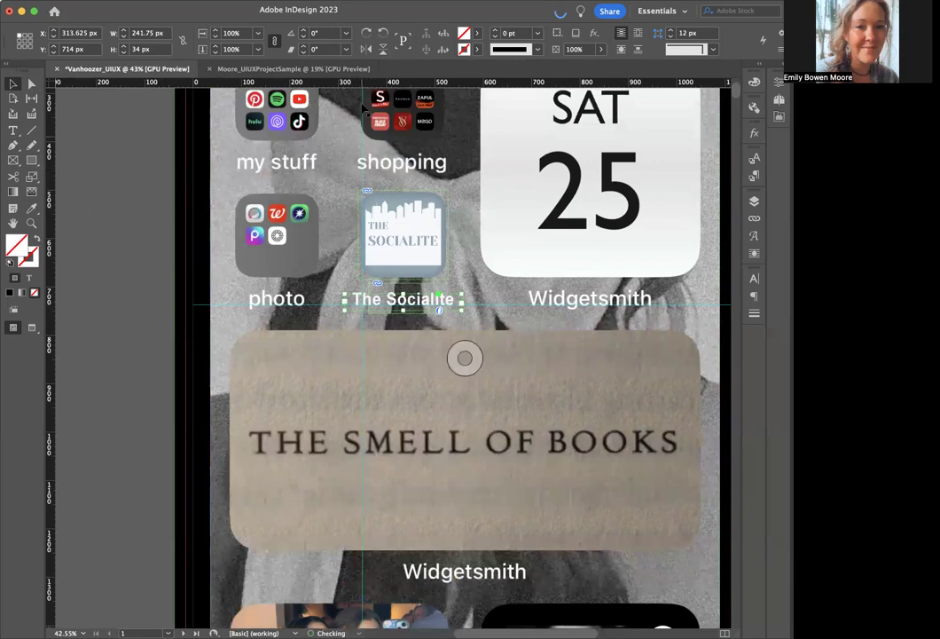
pyautogui.moveTo(50, 228); pyautogui.dragTo(443, 234)
pyautogui.moveTo(272, 82); pyautogui.dragTo(310, 193)
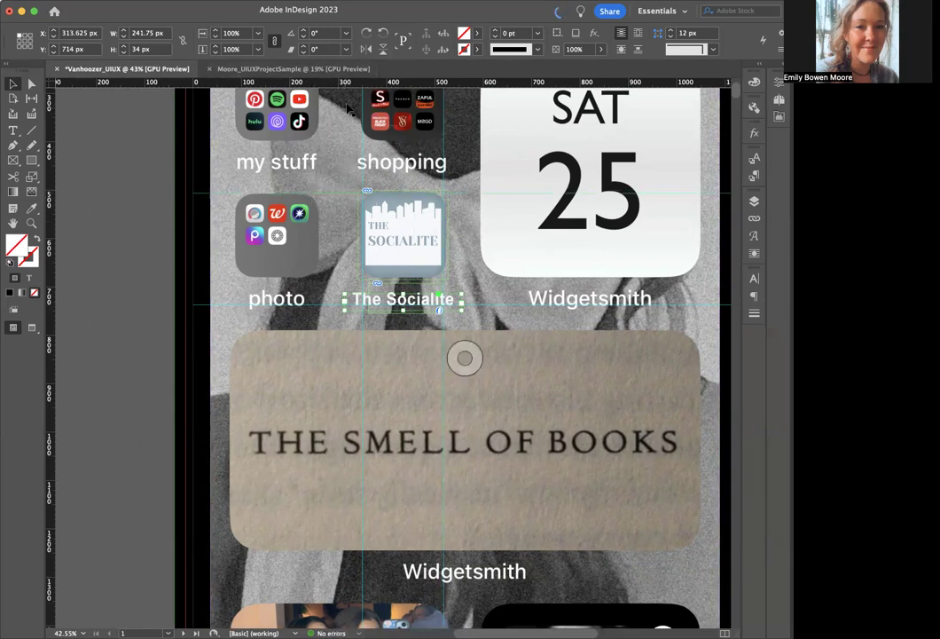
pyautogui.moveTo(351, 83); pyautogui.dragTo(332, 277)
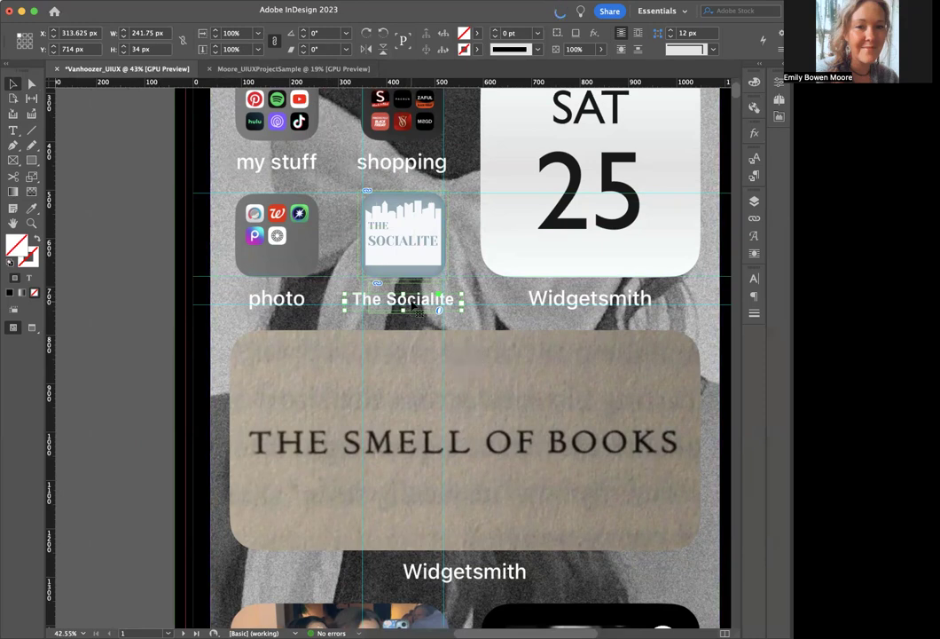
# Step: Add a horizontal guide along the upper edge of the label lettering beneath The Socialite icon
pyautogui.scroll(5, 414, 304)
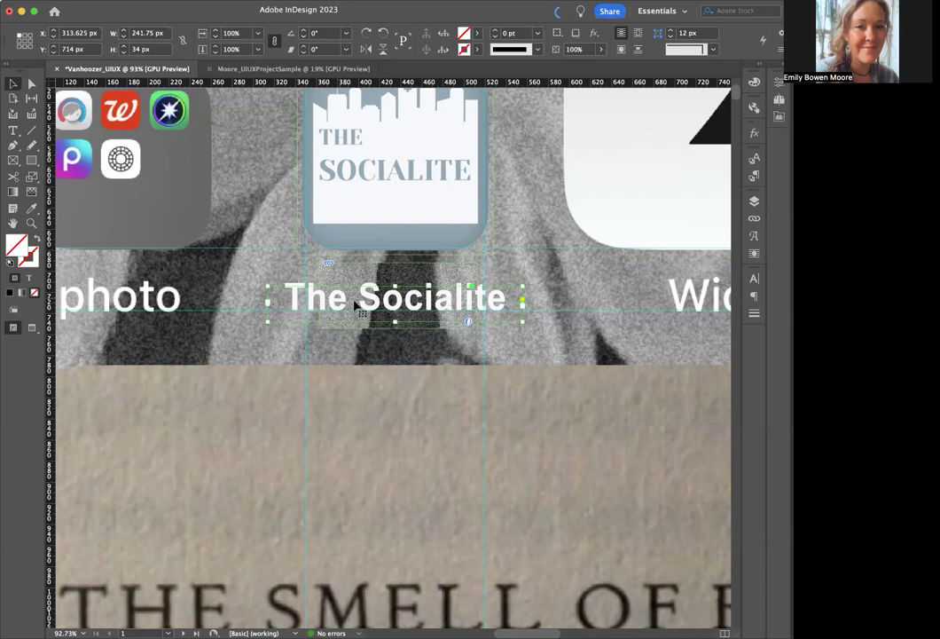
pyautogui.click(393, 359)
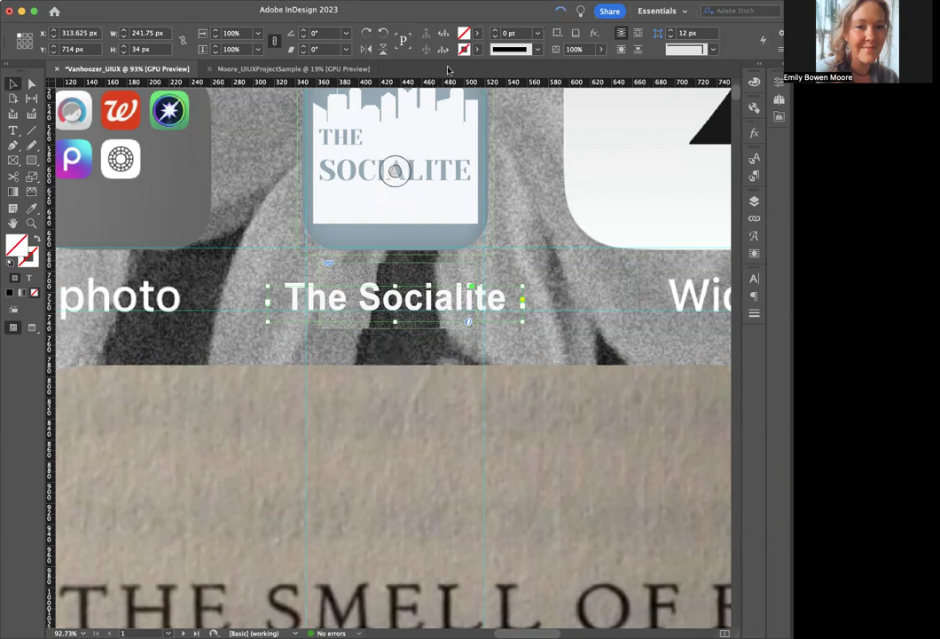
pyautogui.moveTo(430, 82); pyautogui.dragTo(428, 288)
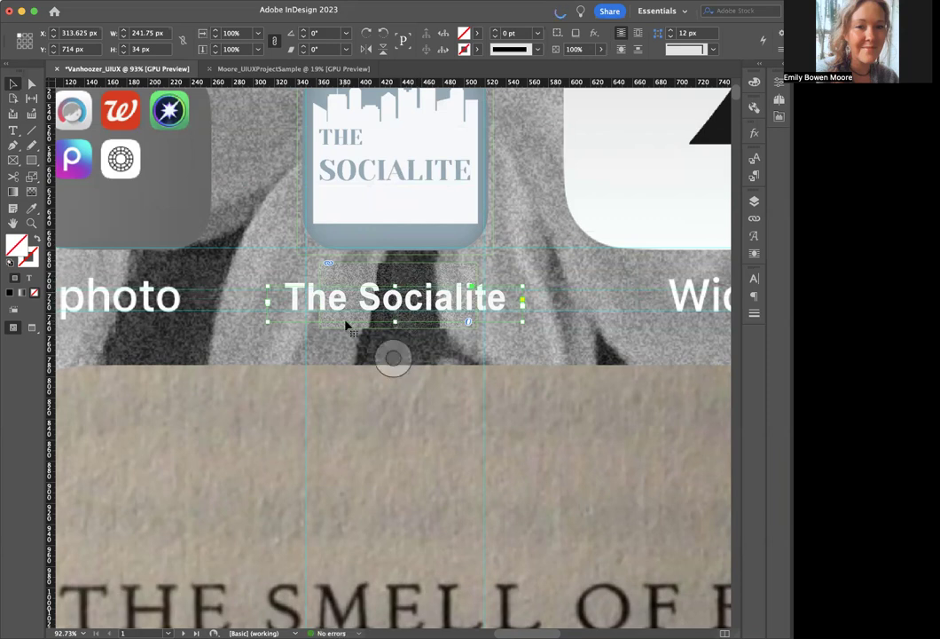
# Step: Examine the finished home screen, the loading page with its title and progress bar, and the main shop page with New Arrivals and bottom navigation
pyautogui.scroll(-5, 380, 321)
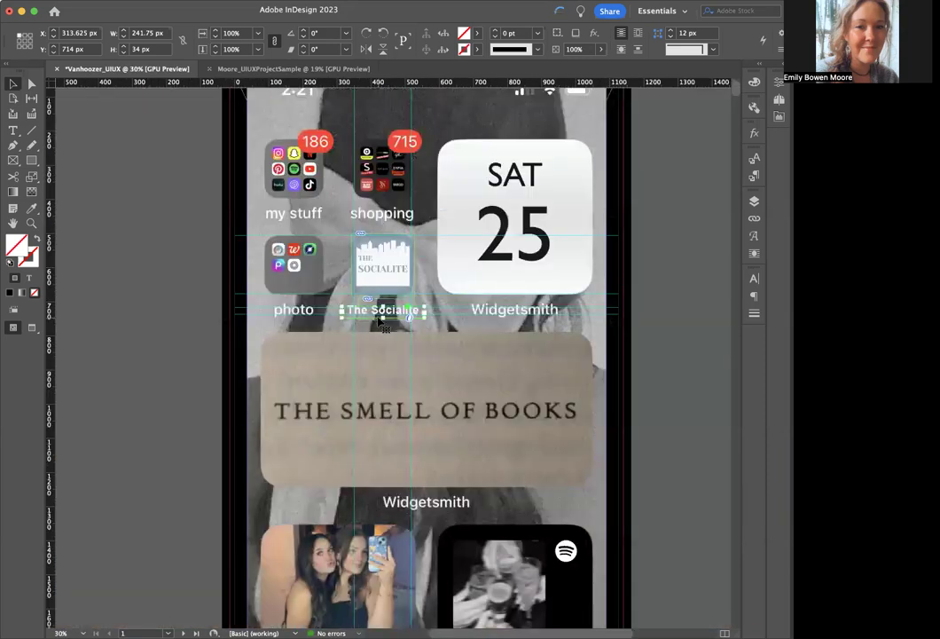
pyautogui.scroll(-6, 379, 322)
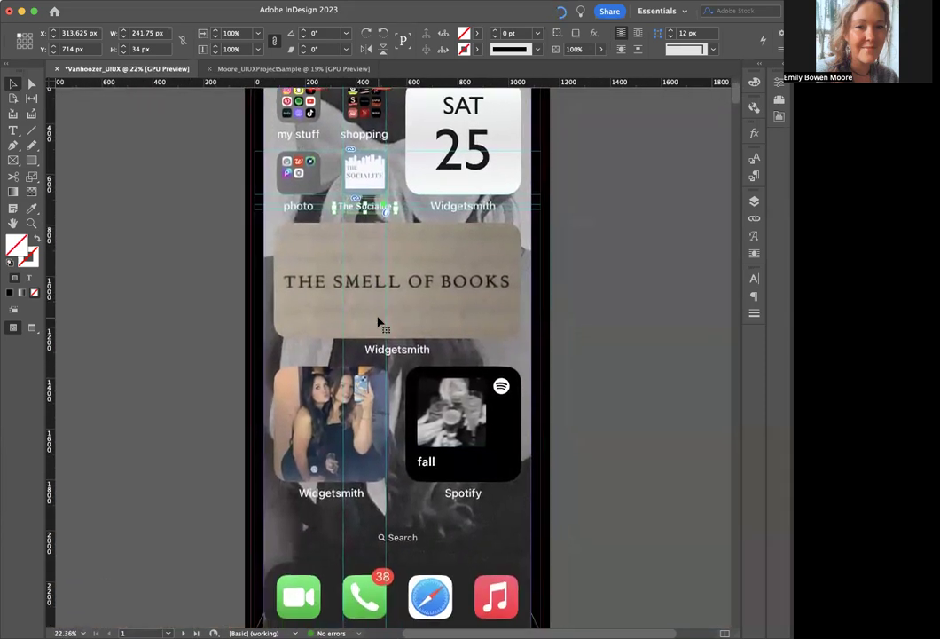
pyautogui.scroll(-8, 378, 322)
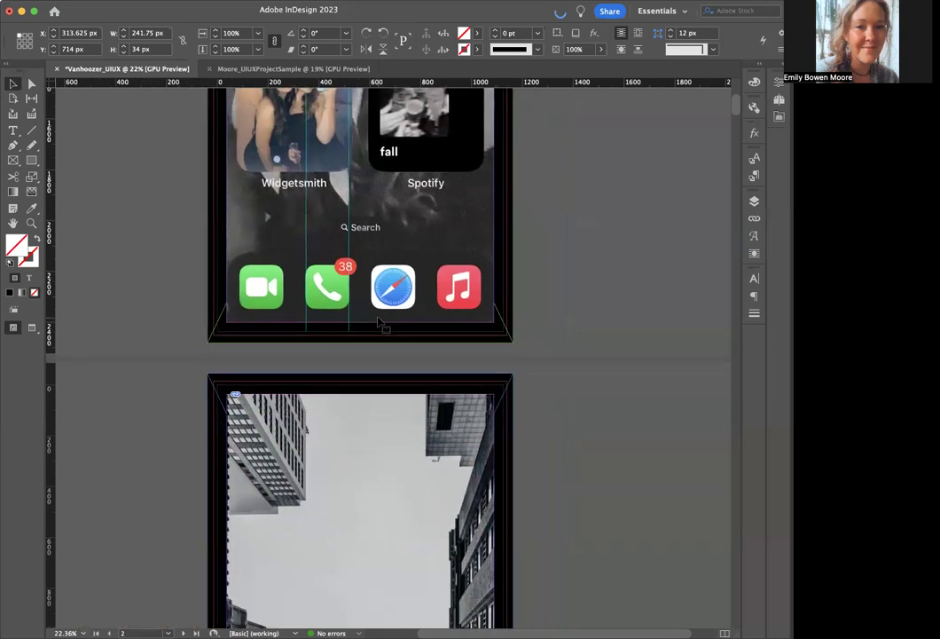
pyautogui.scroll(-6, 379, 322)
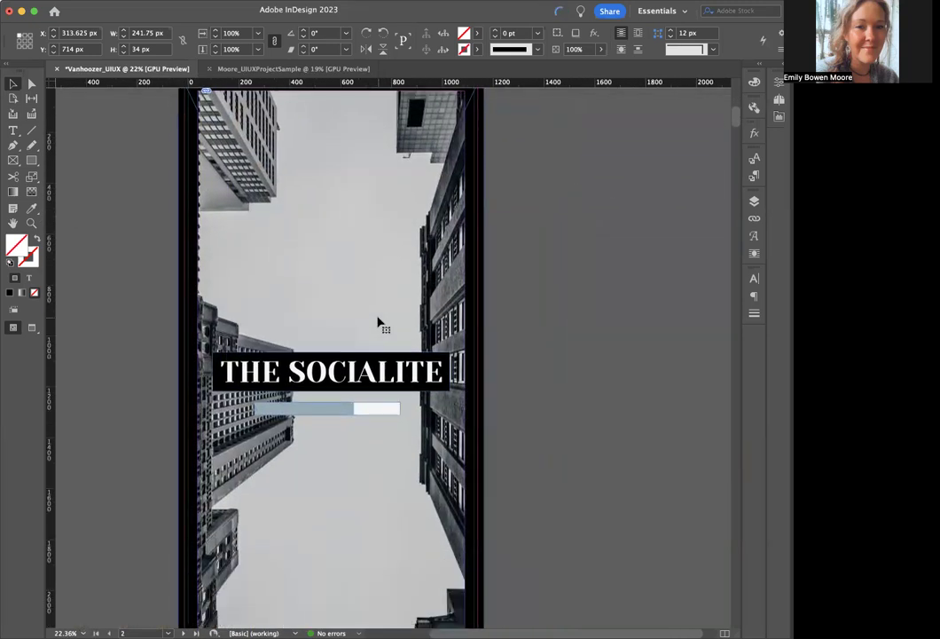
pyautogui.scroll(-12, 379, 322)
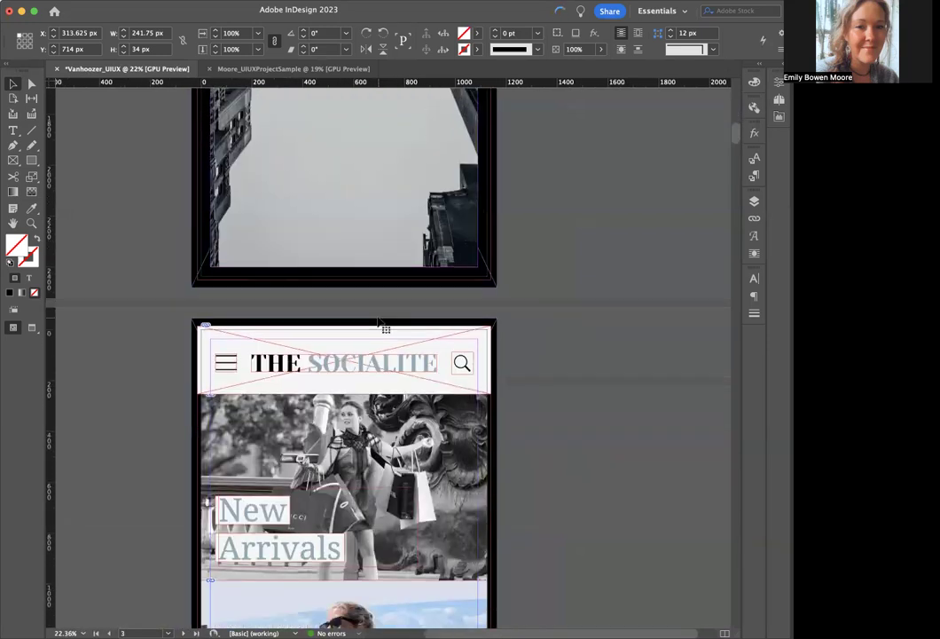
pyautogui.scroll(-4, 379, 322)
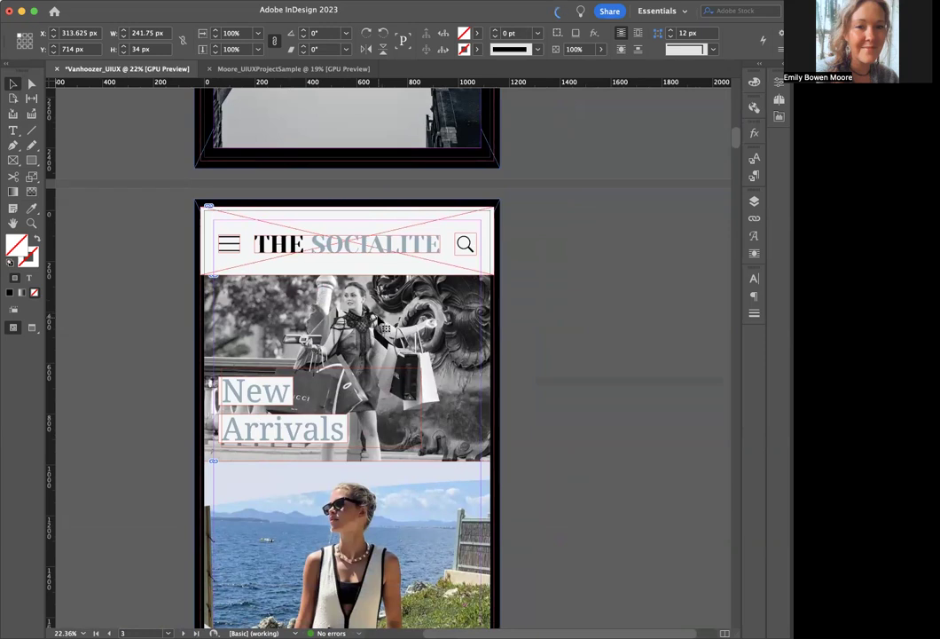
pyautogui.scroll(-4, 379, 322)
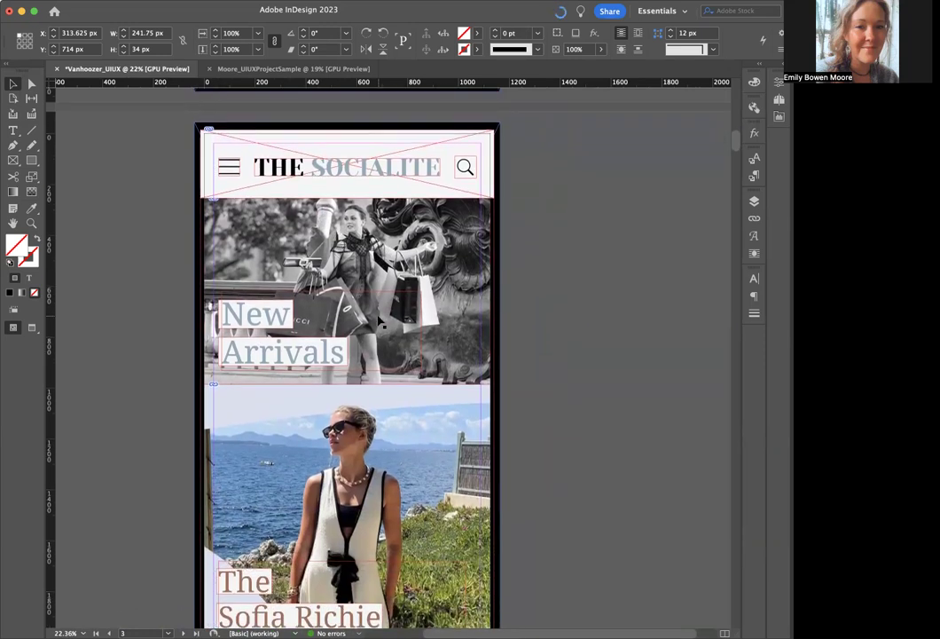
pyautogui.scroll(-8, 379, 321)
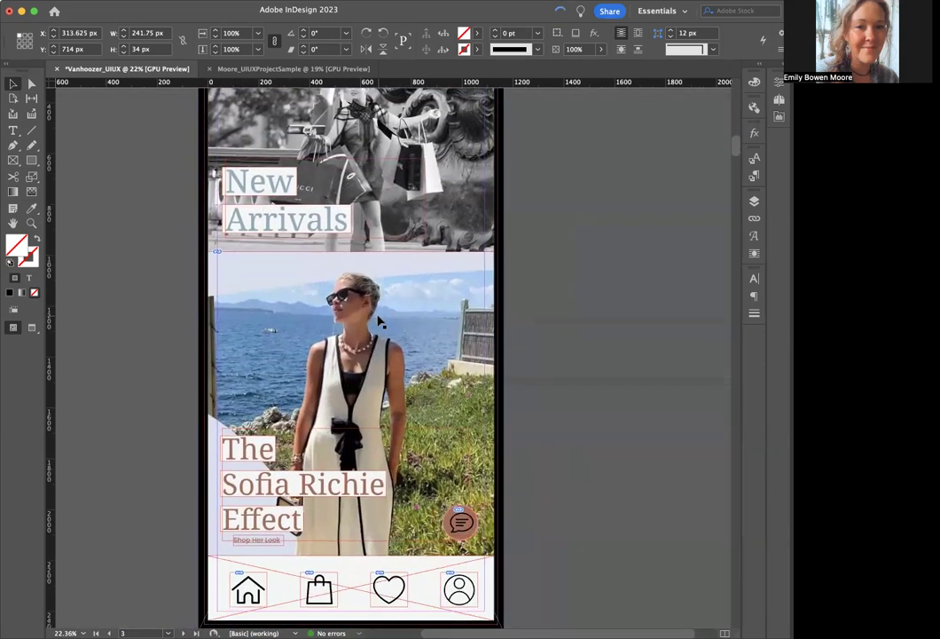
# Step: Examine the category menu page and the long About Us page, including its Style Sheet, Margins, Visuals and icon credits sections
pyautogui.scroll(-11, 379, 322)
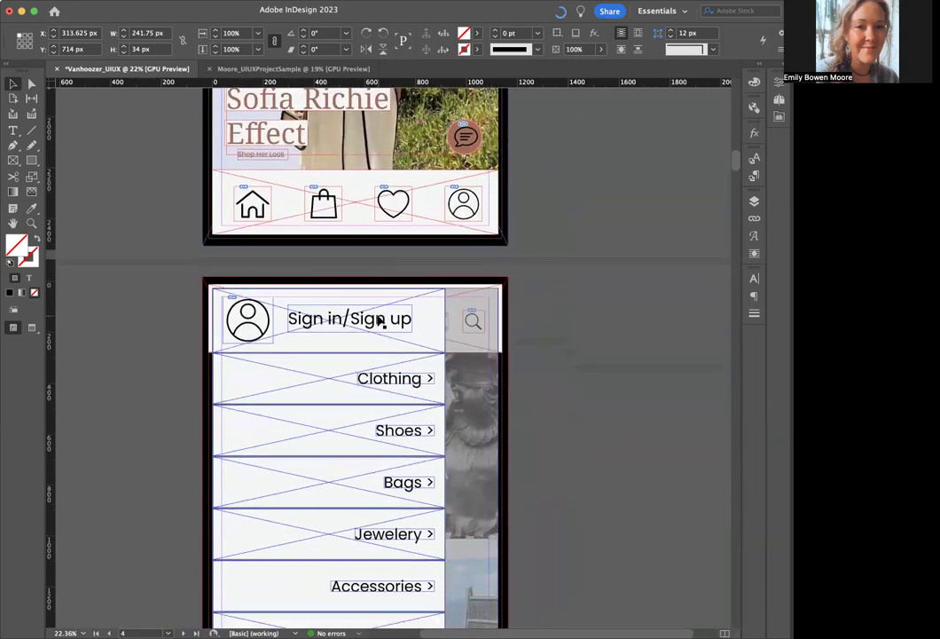
pyautogui.scroll(-2, 381, 321)
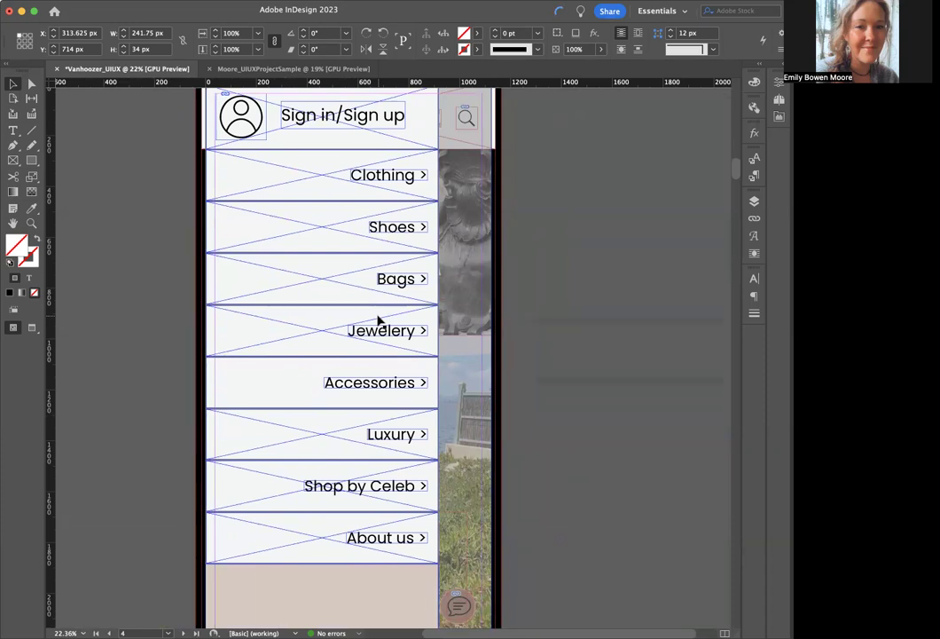
pyautogui.scroll(-5, 379, 320)
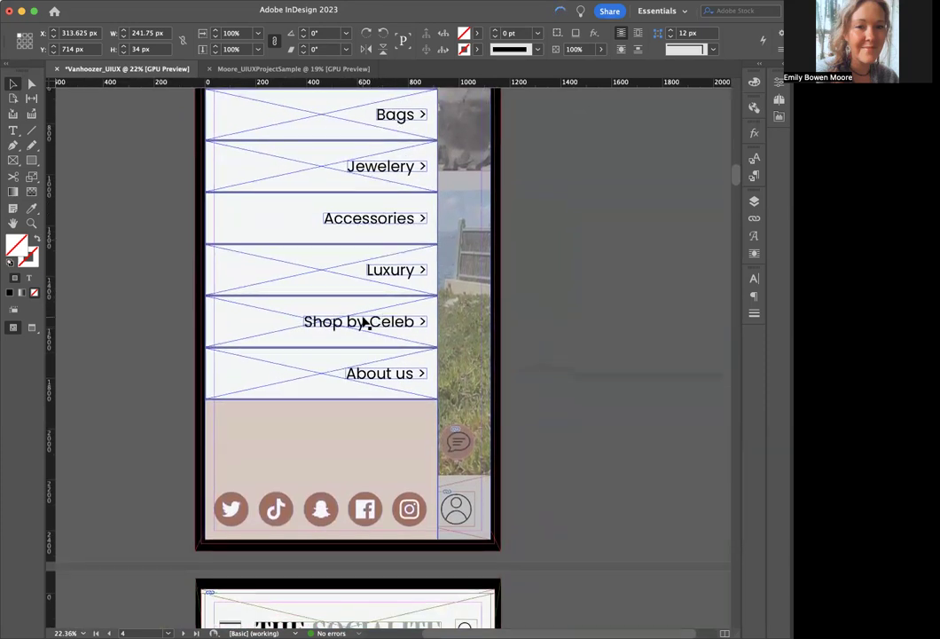
pyautogui.scroll(-9, 372, 359)
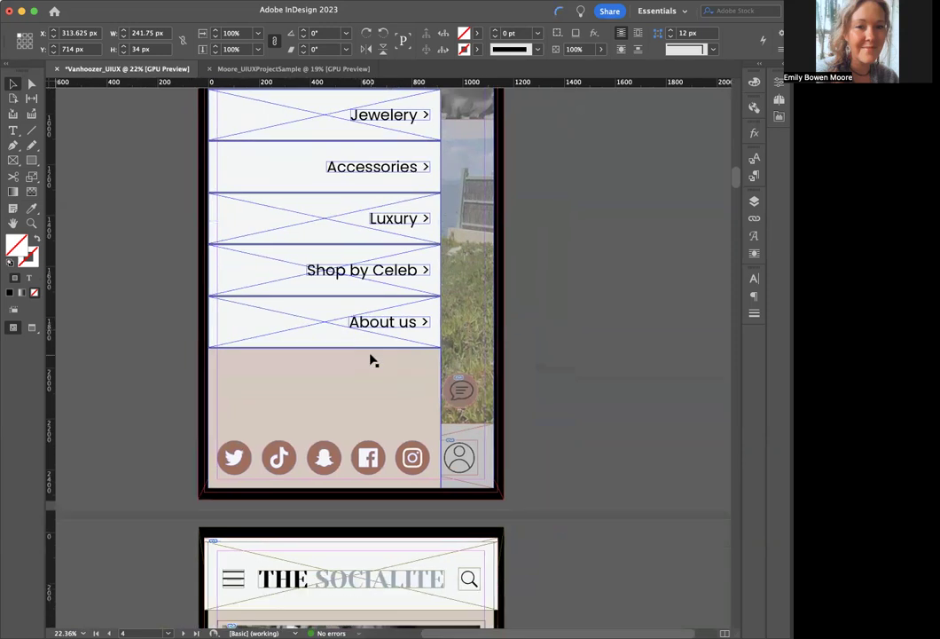
pyautogui.scroll(2, 372, 359)
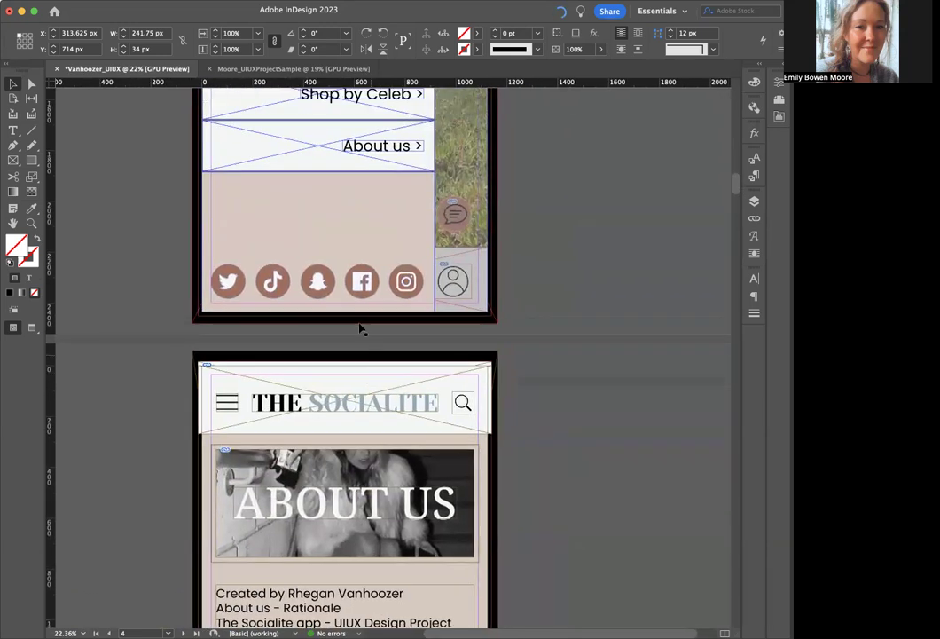
pyautogui.scroll(-11, 380, 298)
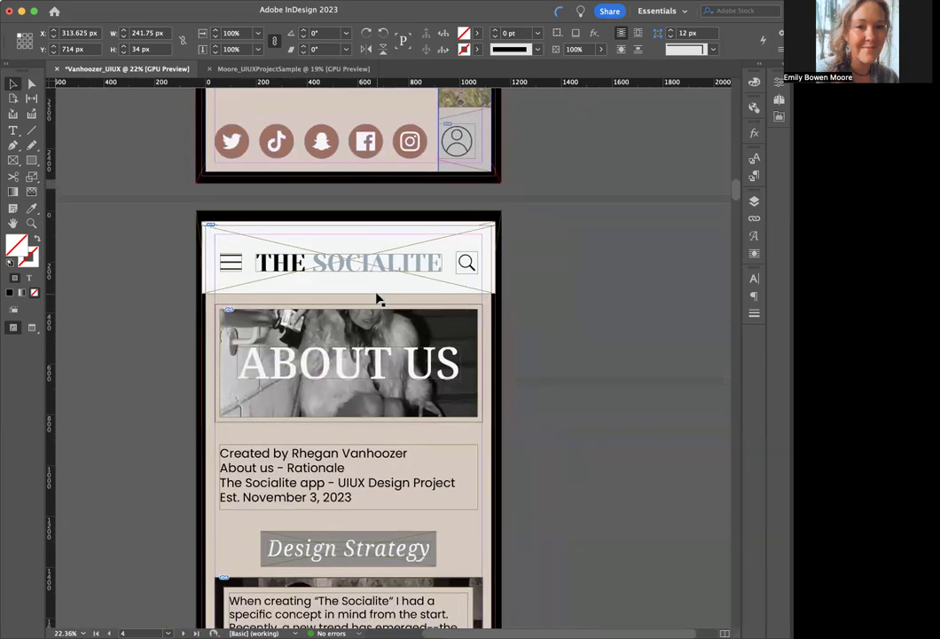
pyautogui.scroll(-20, 376, 299)
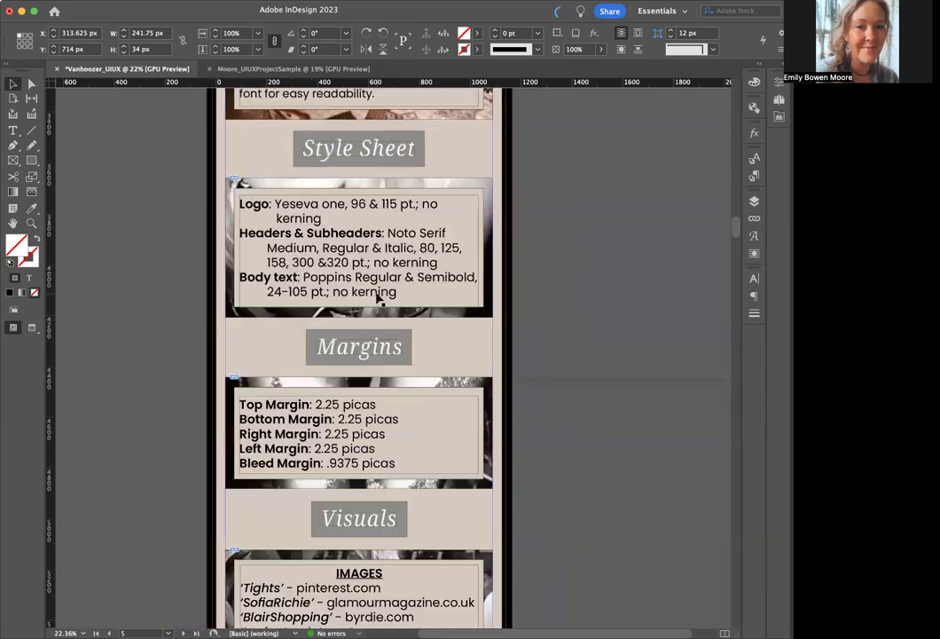
pyautogui.scroll(-10, 378, 298)
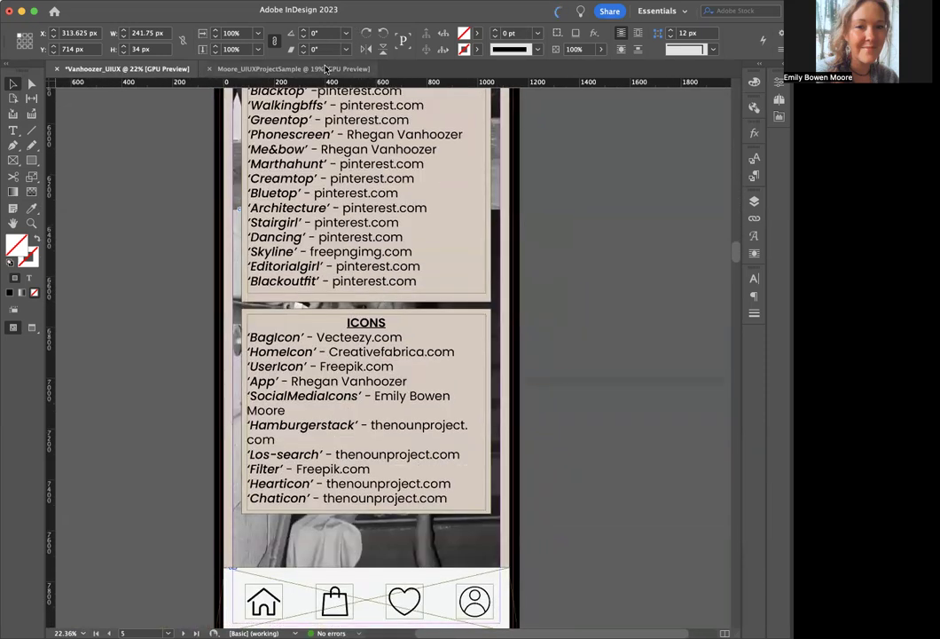
# Step: Switch to the UIUX project sample document and set the Liquid Page Rule of page 1 to Off
pyautogui.click(275, 68)
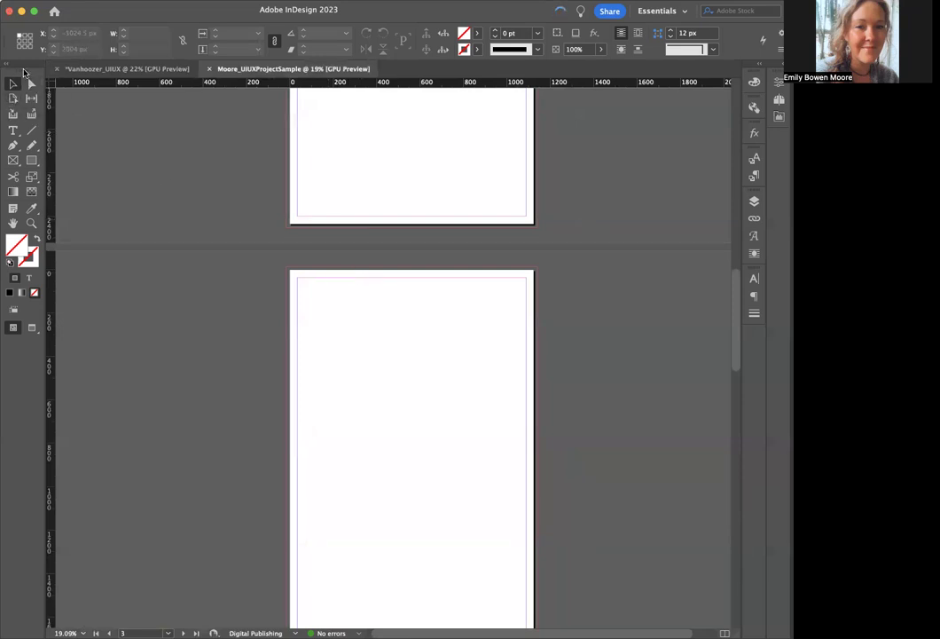
pyautogui.click(13, 99)
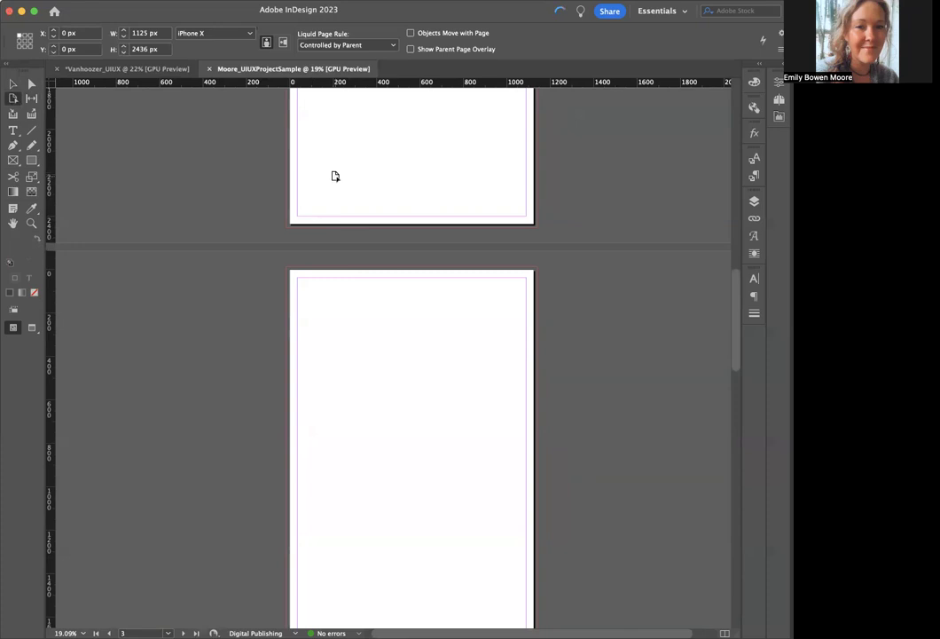
pyautogui.scroll(5, 335, 178)
pyautogui.scroll(8, 336, 178)
pyautogui.scroll(-2, 336, 178)
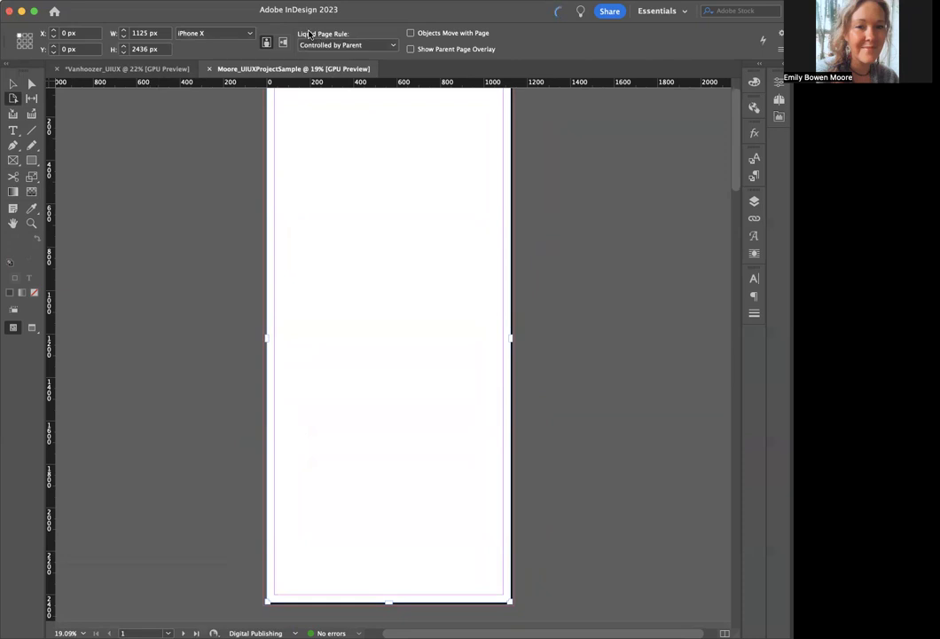
pyautogui.click(393, 48)
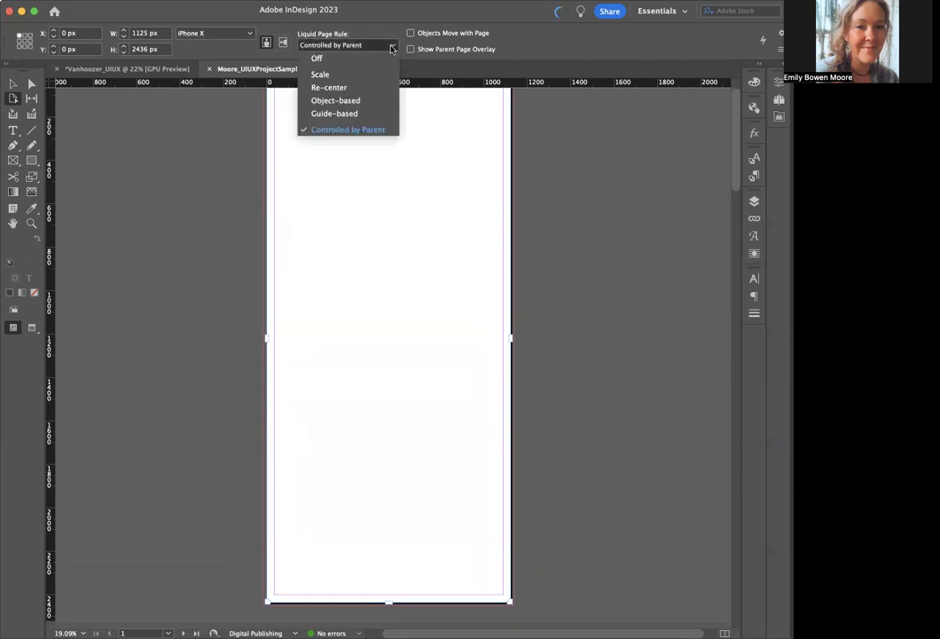
pyautogui.click(316, 60)
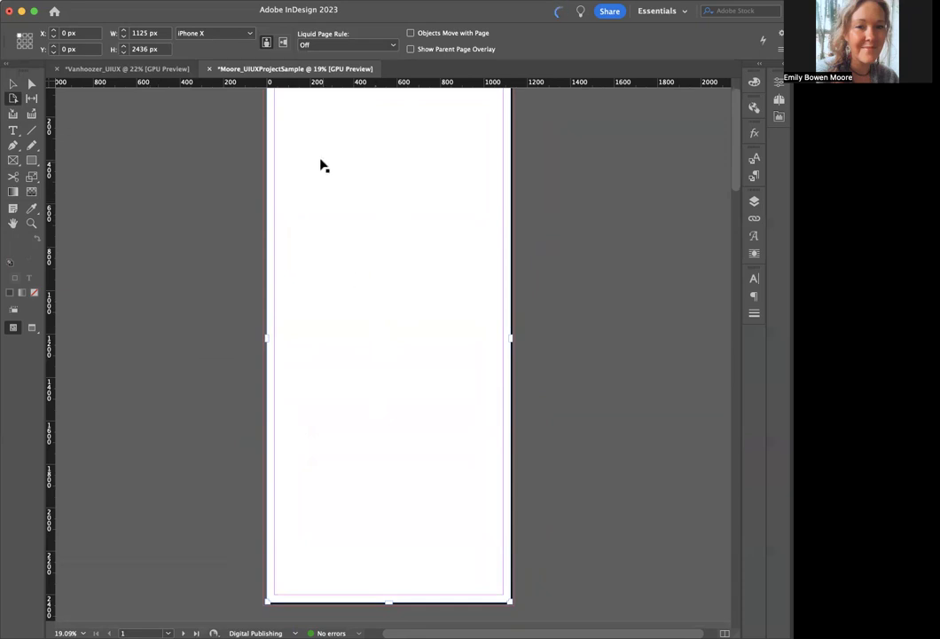
pyautogui.click(197, 1)
pyautogui.moveTo(246, 2)
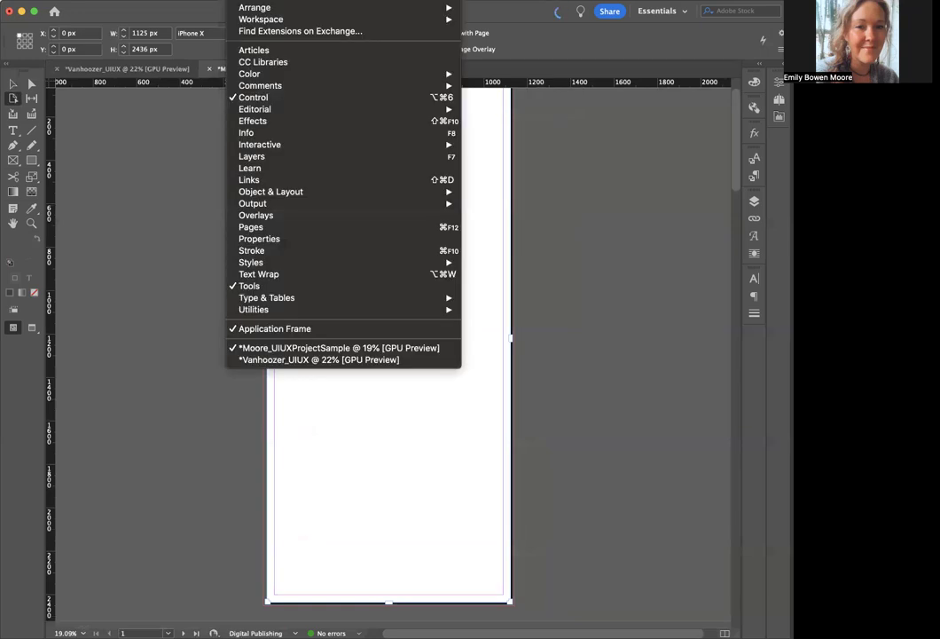
pyautogui.click(149, 214)
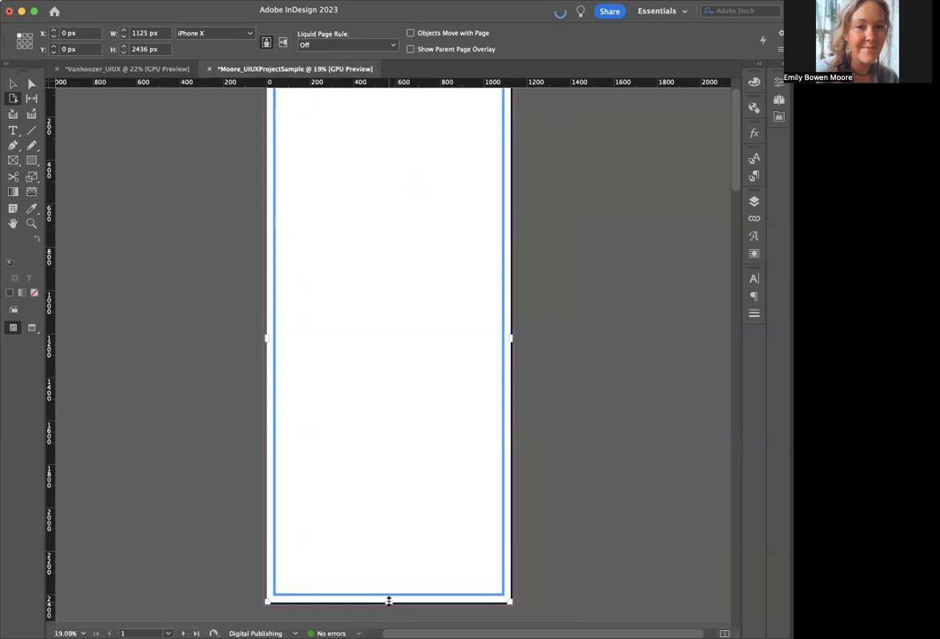
# Step: Lengthen page 1 downward with the Page tool to a height of about 5073 px, keeping its width
pyautogui.moveTo(388, 601); pyautogui.dragTo(419, 534)
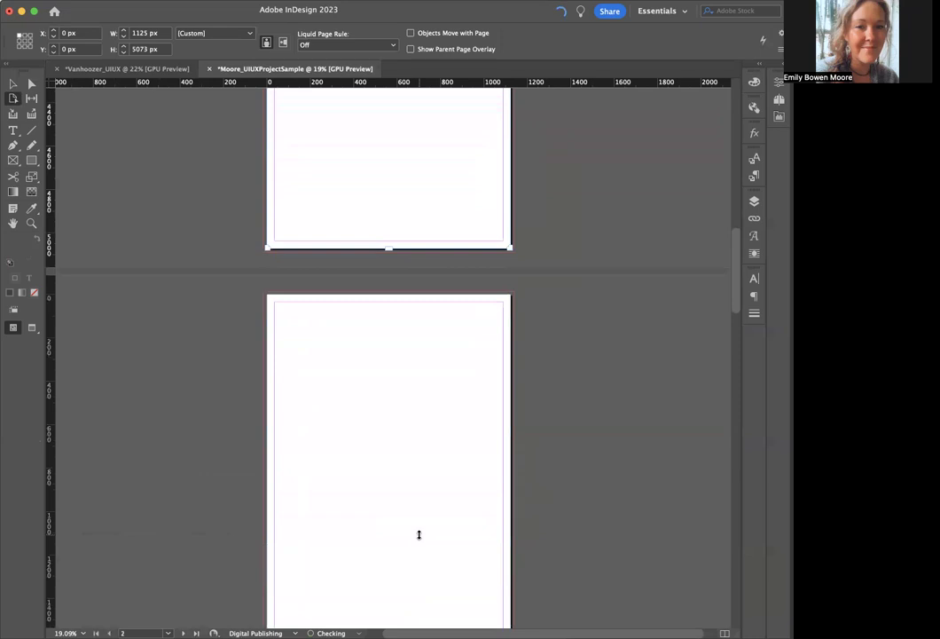
pyautogui.scroll(10, 406, 266)
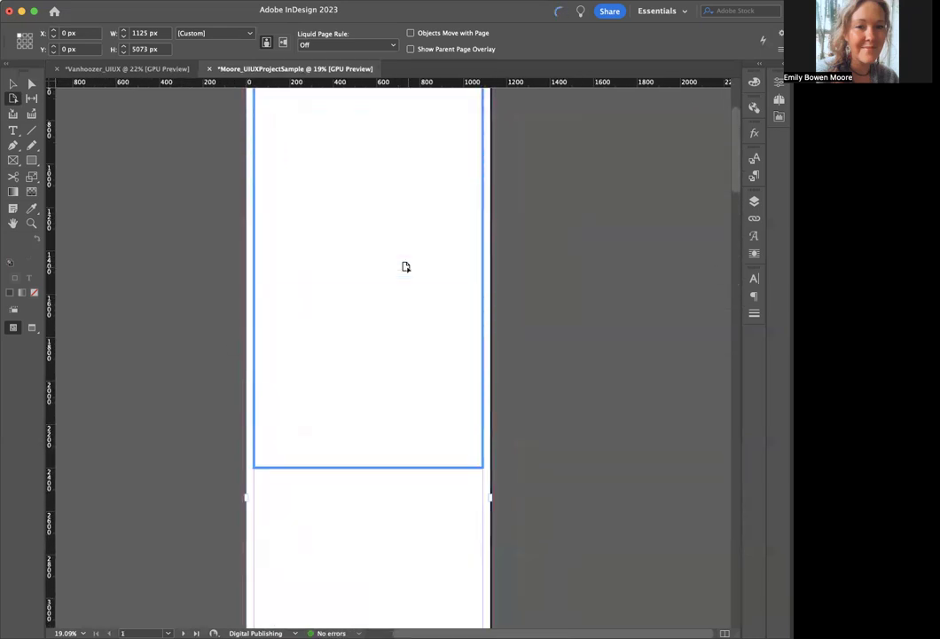
pyautogui.scroll(-2, 407, 268)
pyautogui.scroll(-4, 407, 272)
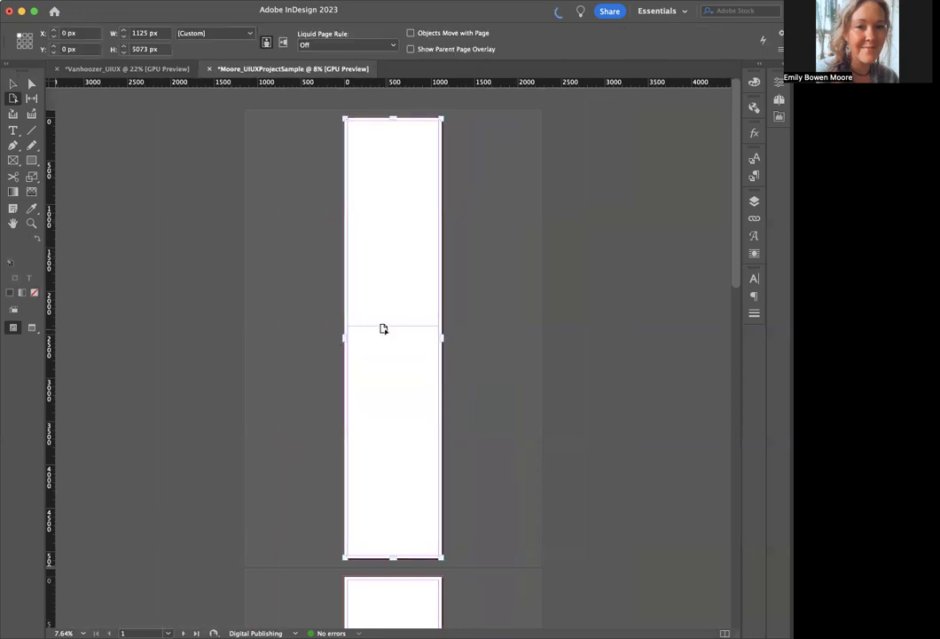
# Step: Stretch the frame on page 1 down to the lower margin of the lengthened page
pyautogui.press('v')
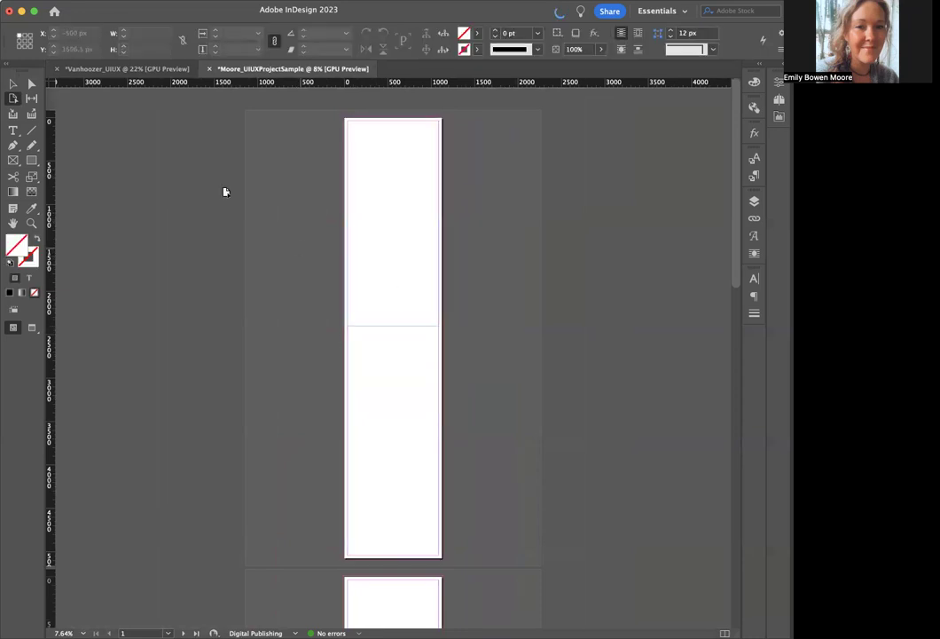
pyautogui.click(391, 241)
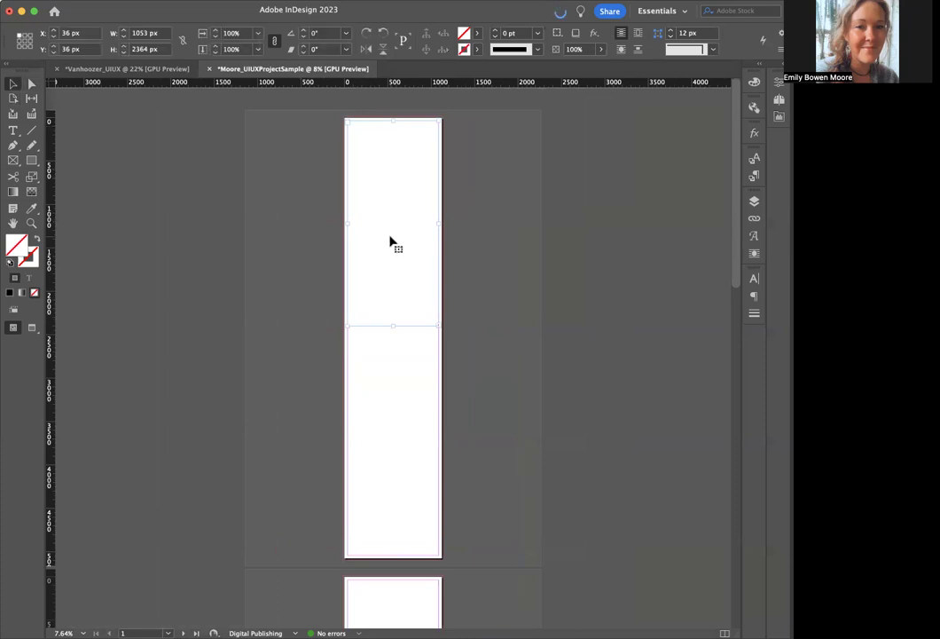
pyautogui.moveTo(393, 325); pyautogui.dragTo(381, 556)
pyautogui.click(282, 366)
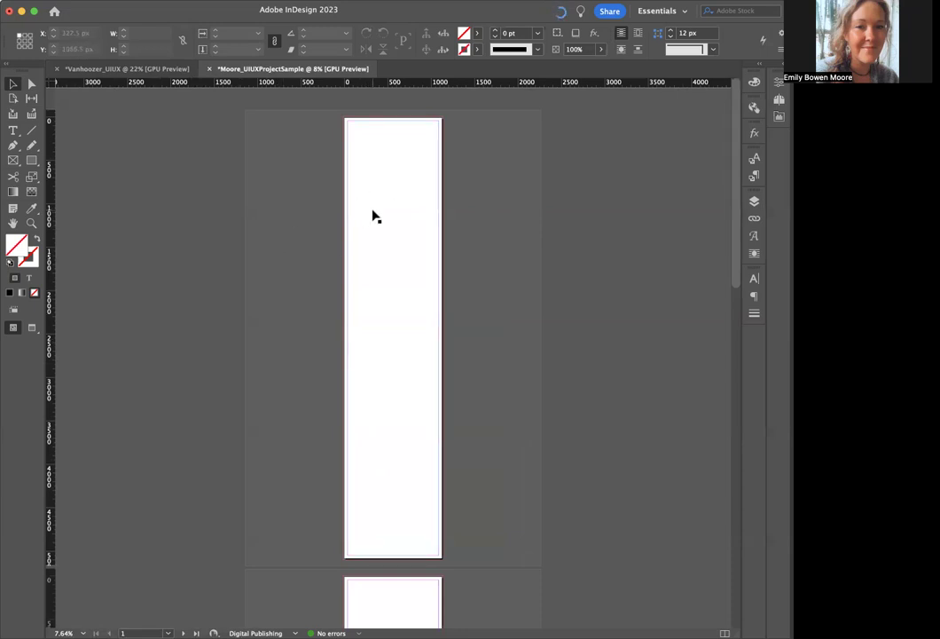
pyautogui.scroll(-3, 374, 216)
pyautogui.scroll(3, 374, 215)
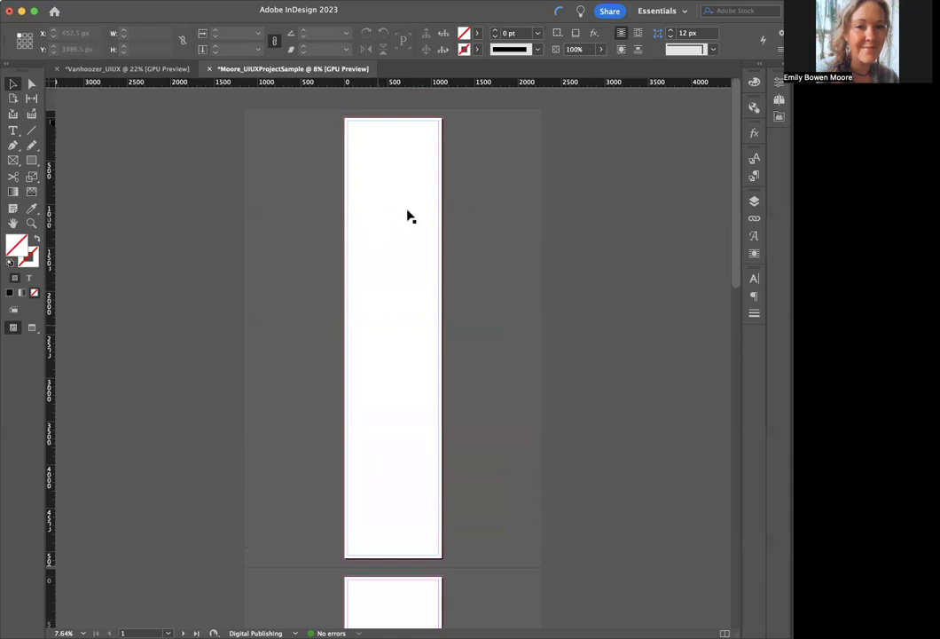
pyautogui.scroll(2, 371, 424)
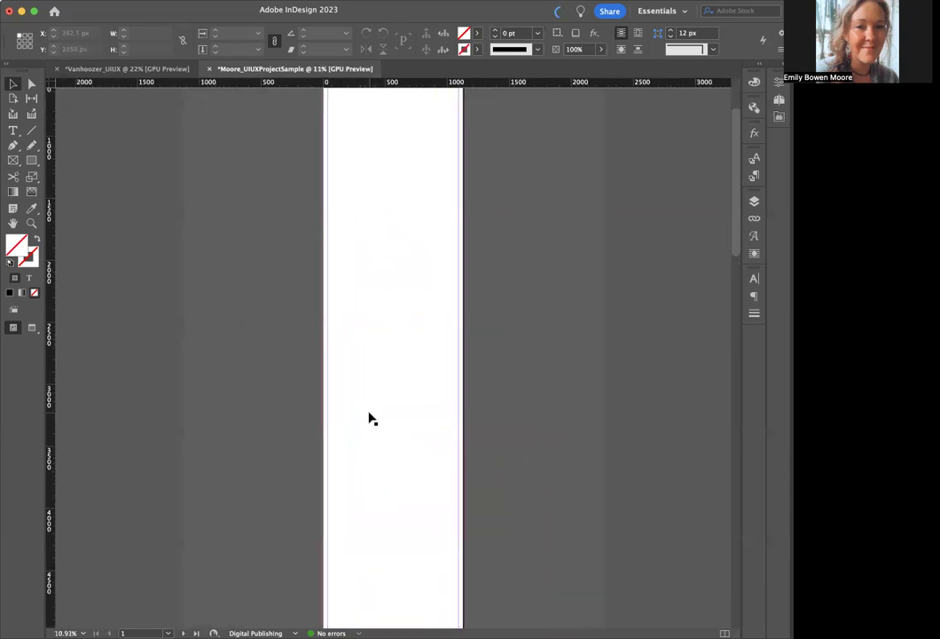
pyautogui.scroll(2, 373, 417)
pyautogui.scroll(-5, 373, 417)
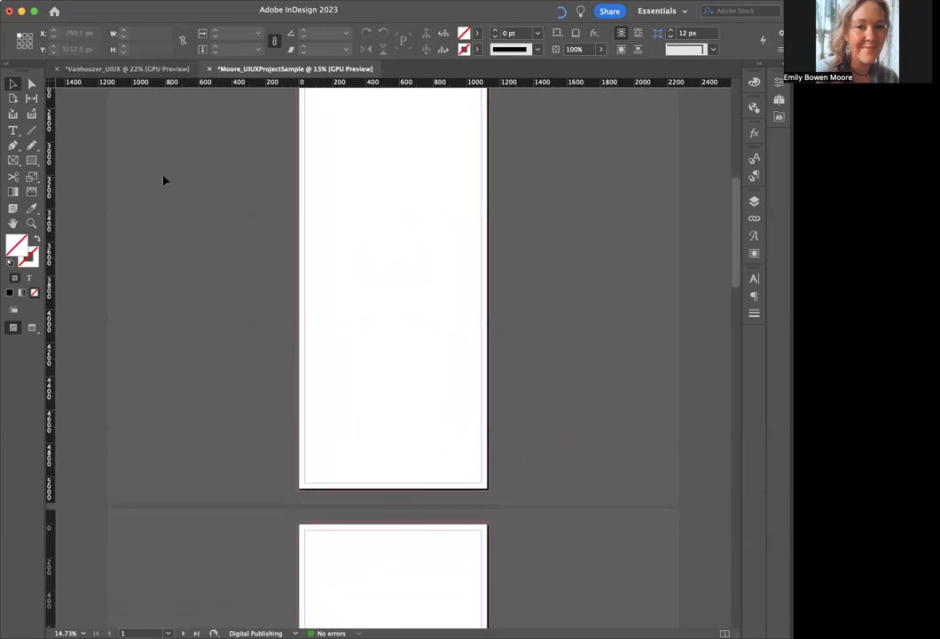
# Step: Switch to the finished app example and examine its main shop page and the Elite membership sign-up, form and welcome pages
pyautogui.click(127, 68)
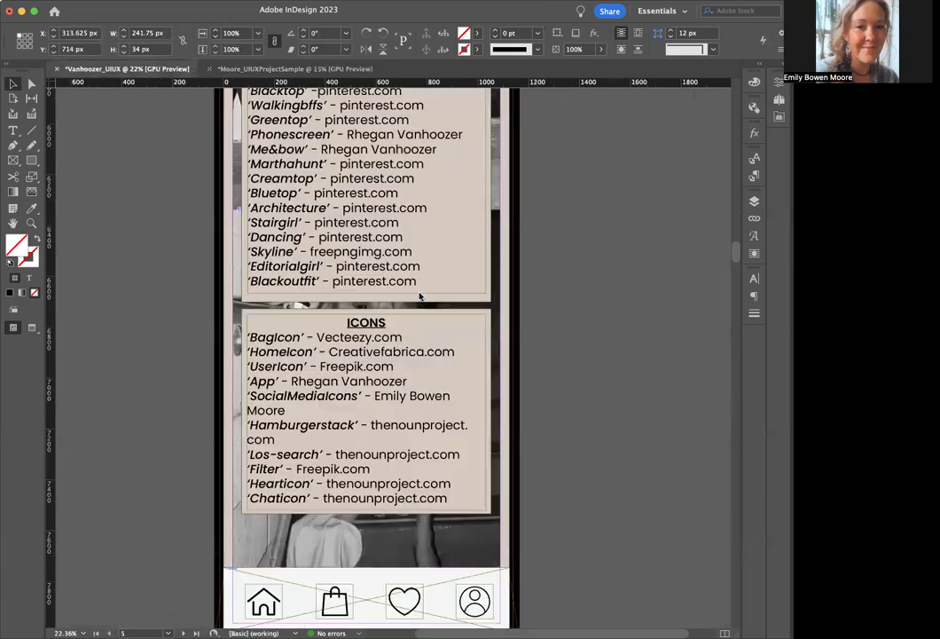
pyautogui.scroll(-10, 420, 305)
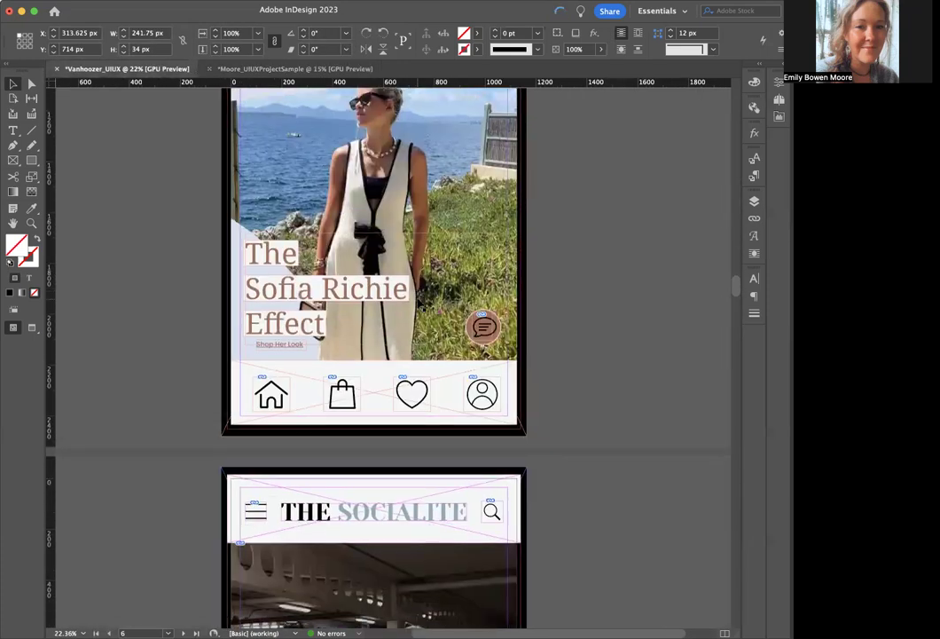
pyautogui.scroll(5, 267, 324)
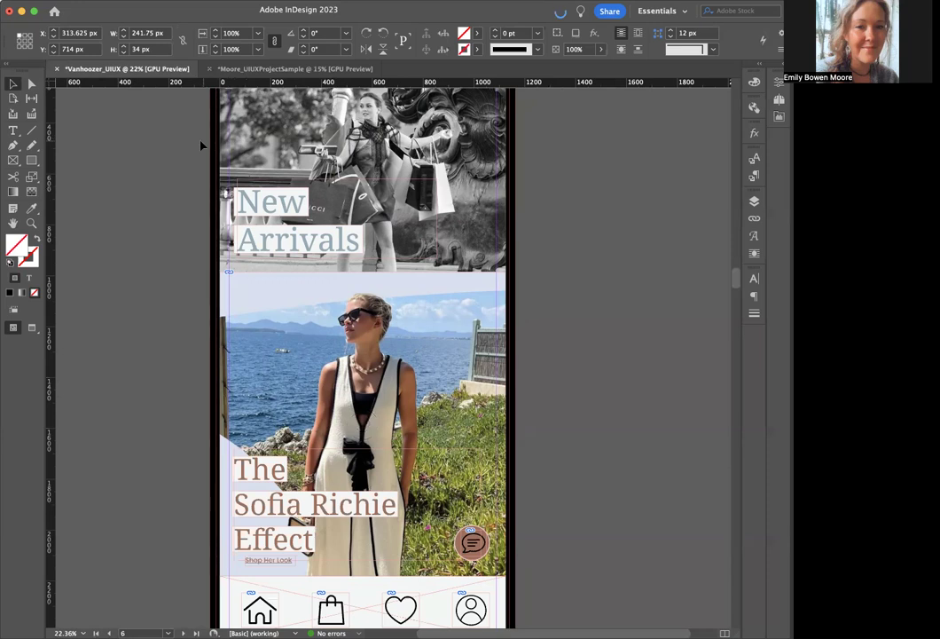
pyautogui.scroll(-5, 492, 560)
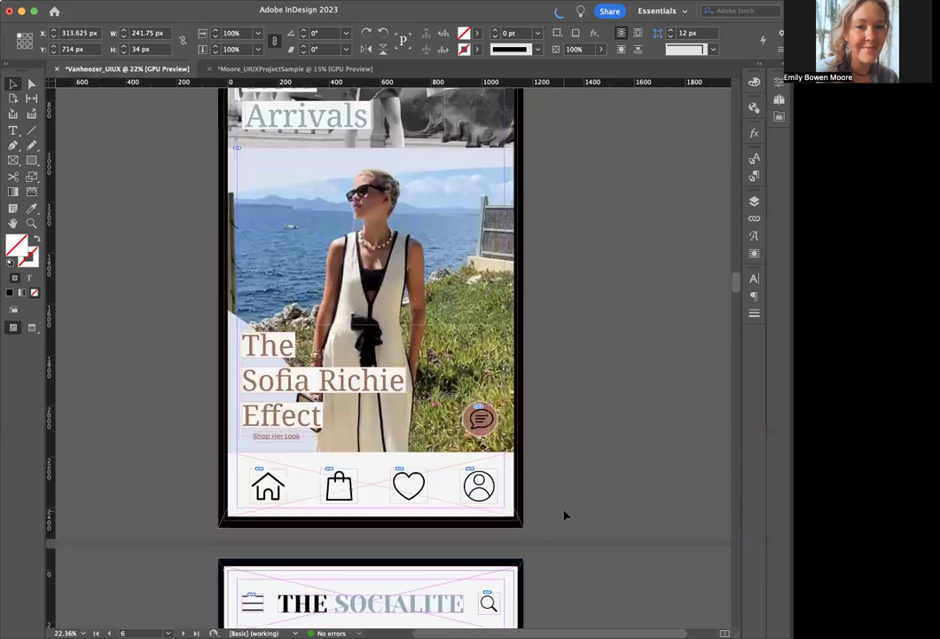
pyautogui.scroll(-10, 564, 514)
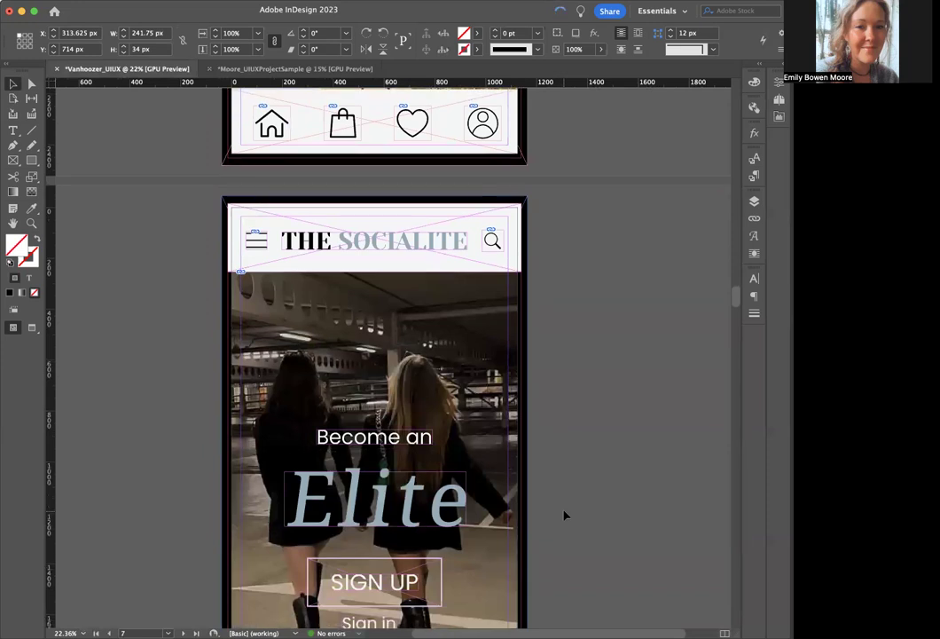
pyautogui.scroll(-2, 564, 515)
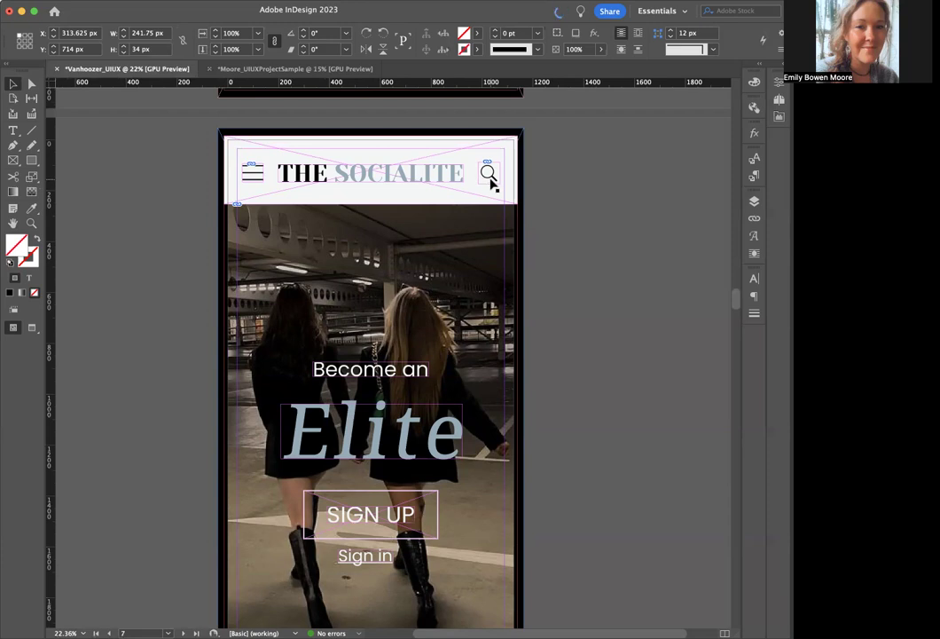
pyautogui.scroll(-10, 491, 182)
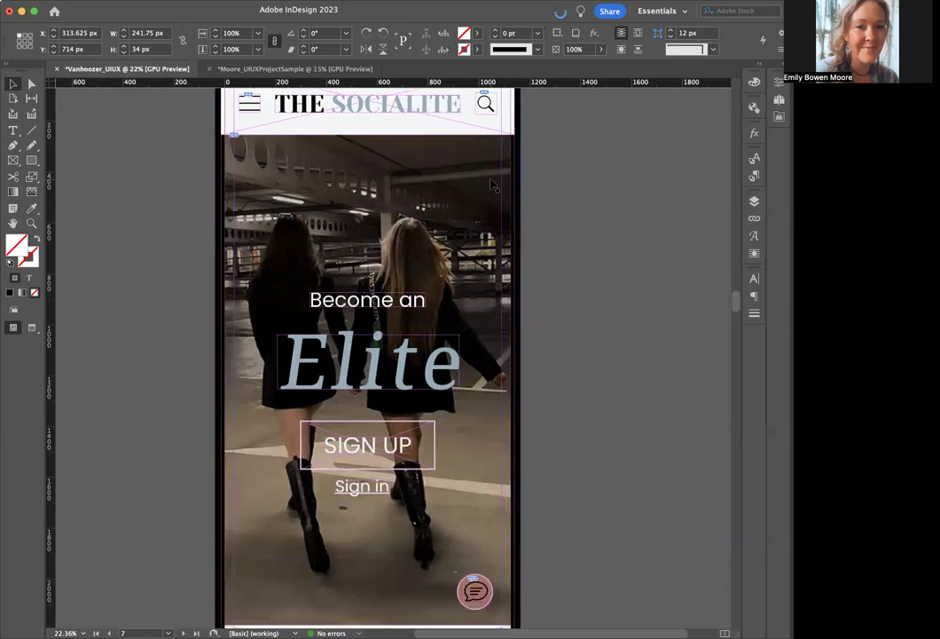
pyautogui.scroll(-15, 491, 182)
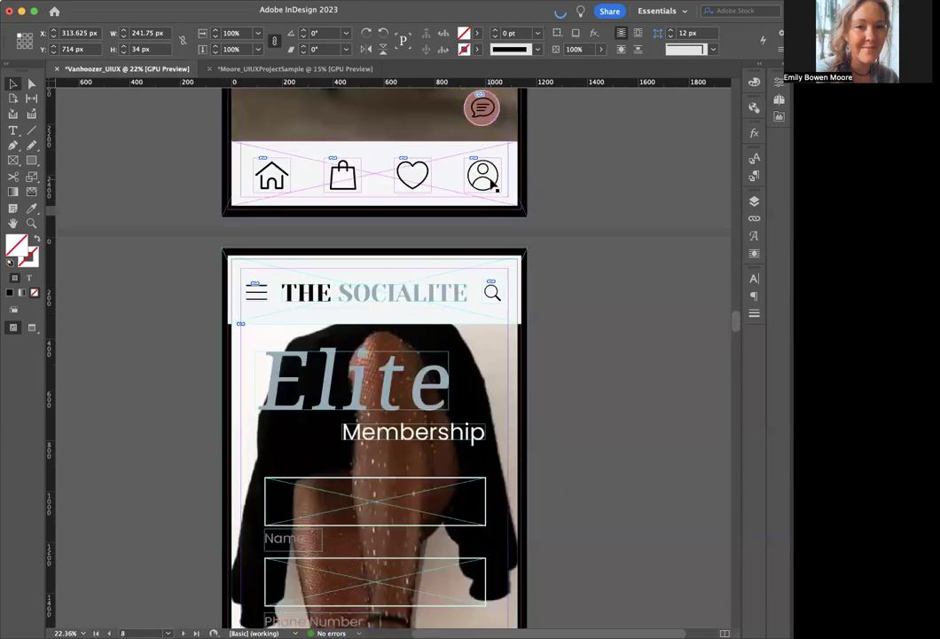
pyautogui.scroll(-19, 490, 182)
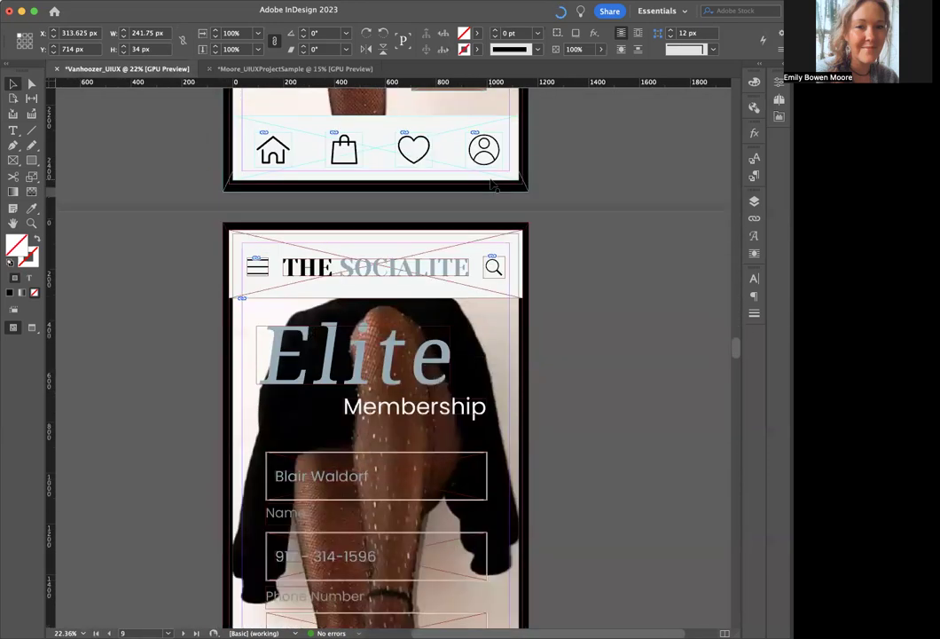
pyautogui.scroll(-16, 491, 182)
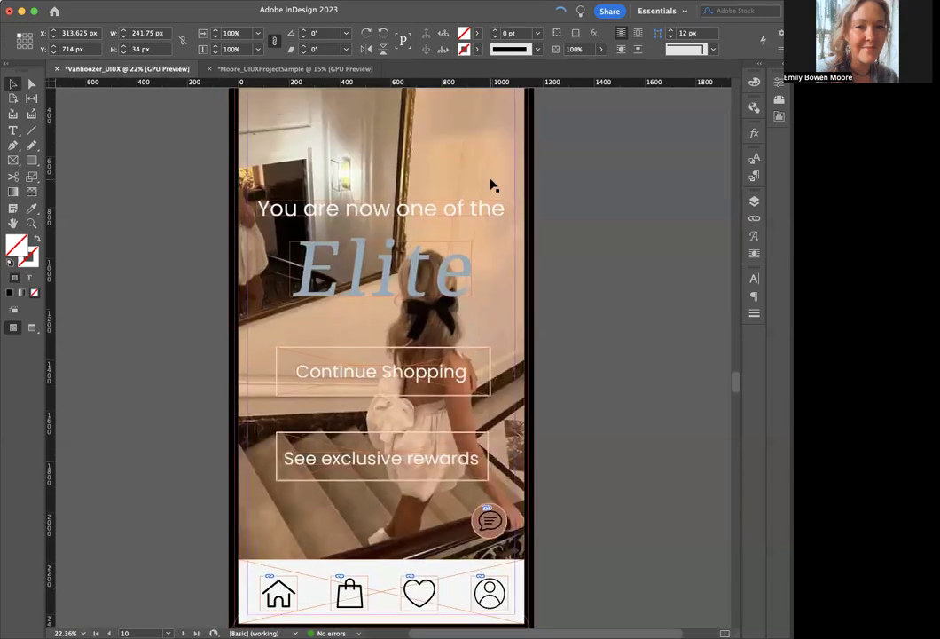
# Step: Examine the example's category menu, clothing categories, product listing, product detail, shopping bag and checkout form pages
pyautogui.scroll(-20, 490, 182)
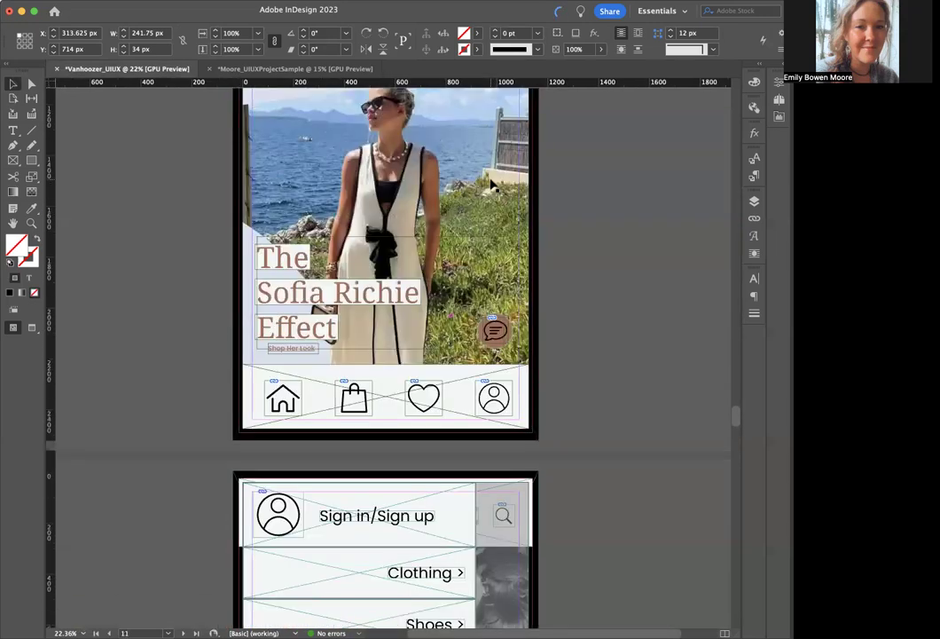
pyautogui.scroll(-14, 491, 182)
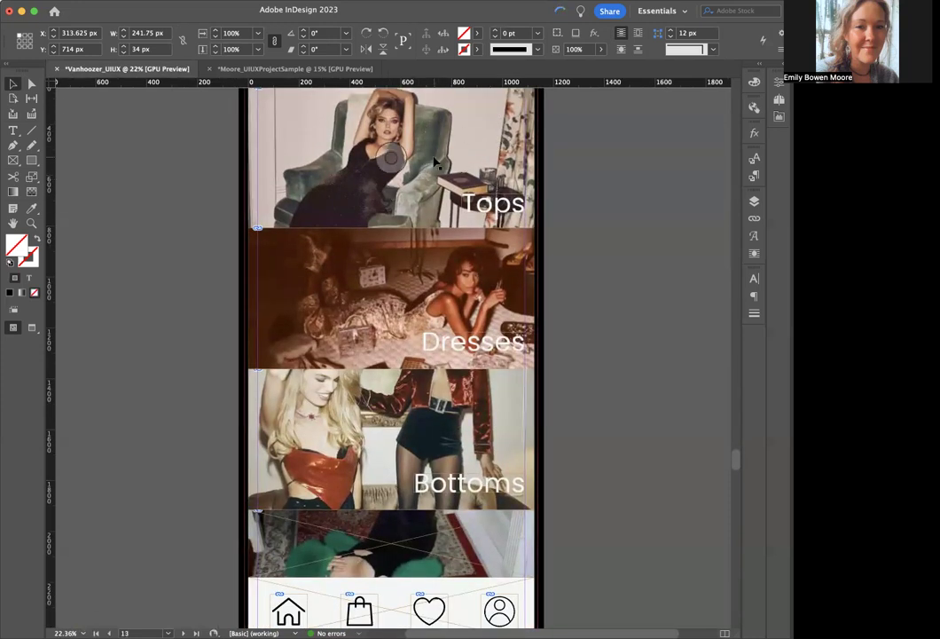
pyautogui.scroll(-15, 391, 439)
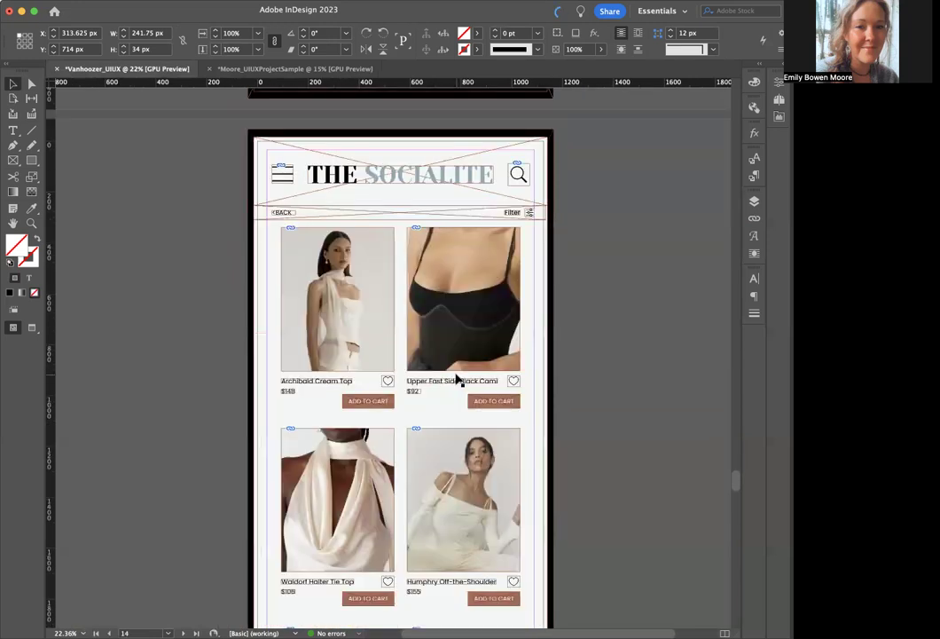
pyautogui.scroll(-5, 457, 380)
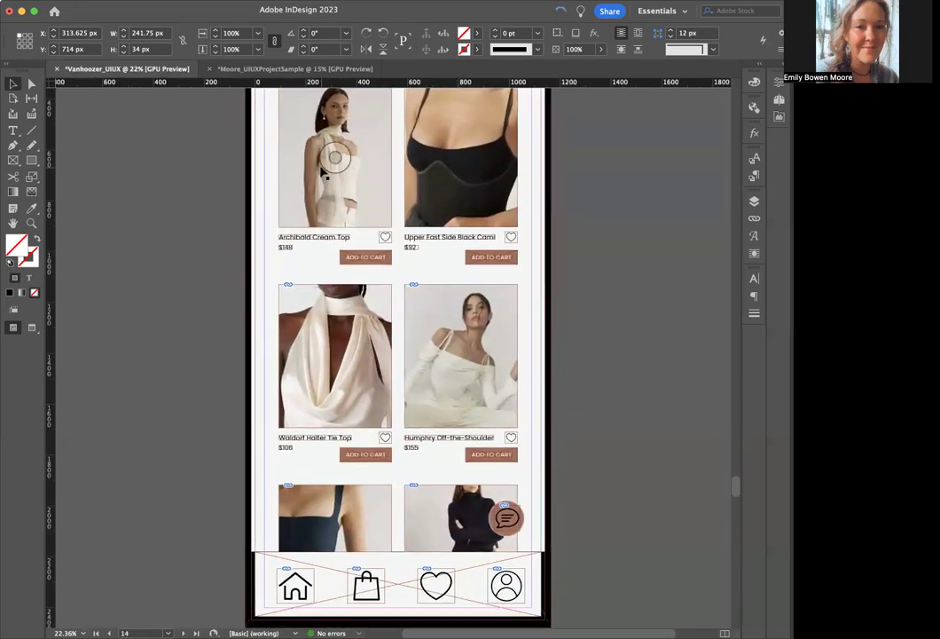
pyautogui.scroll(-20, 326, 173)
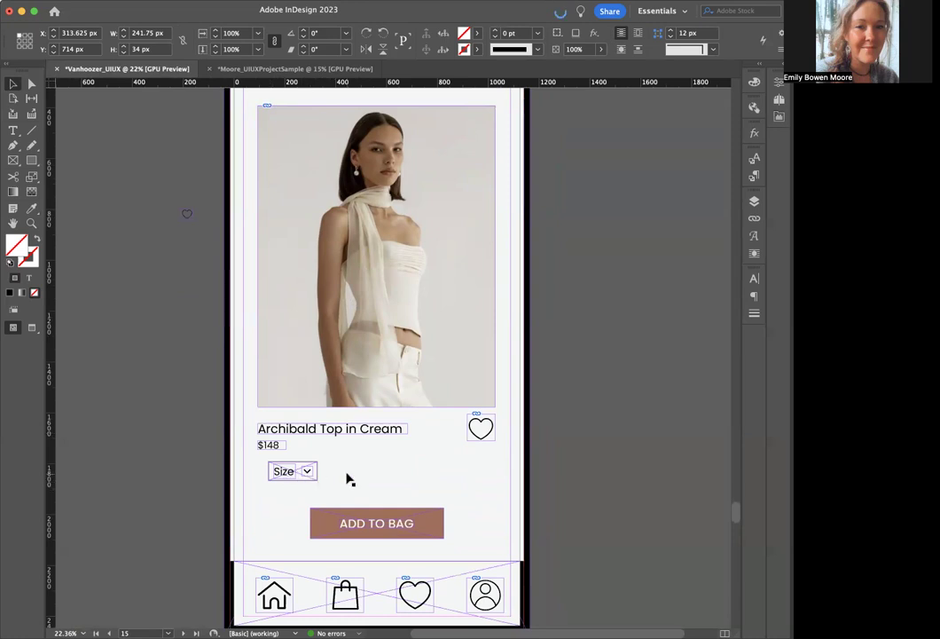
pyautogui.scroll(-15, 347, 479)
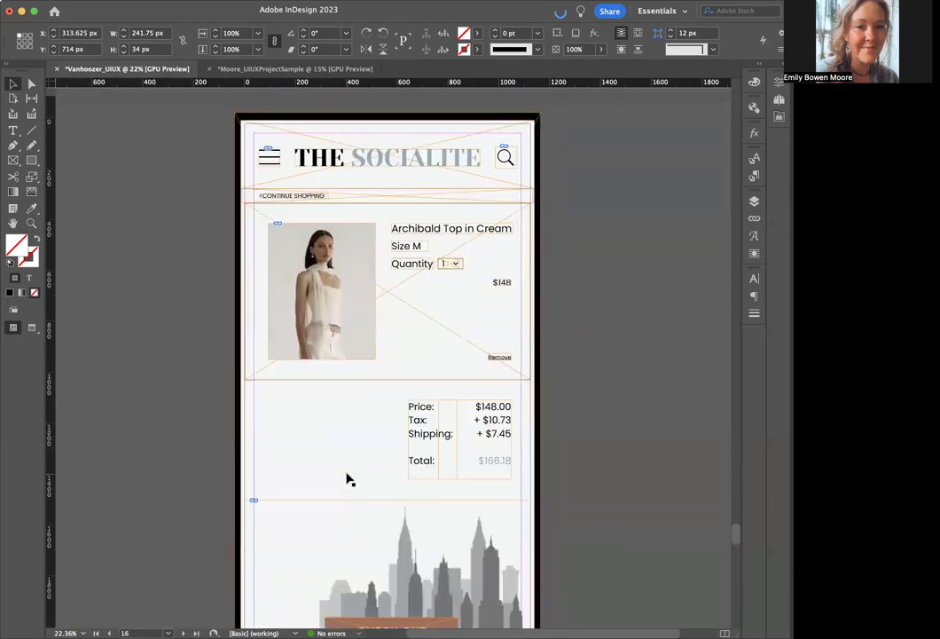
pyautogui.scroll(-5, 347, 479)
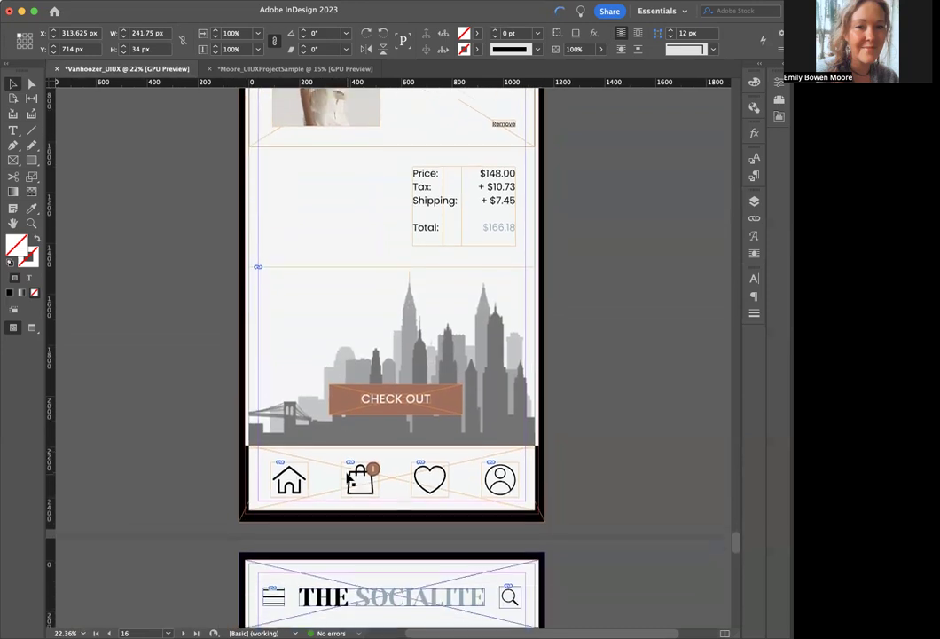
pyautogui.scroll(-10, 348, 479)
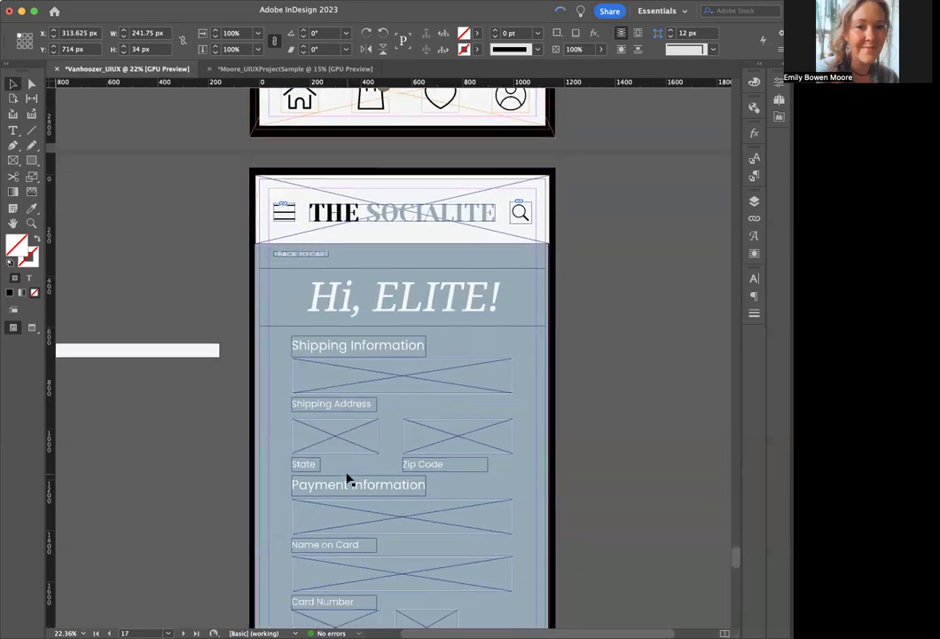
pyautogui.scroll(-5, 347, 479)
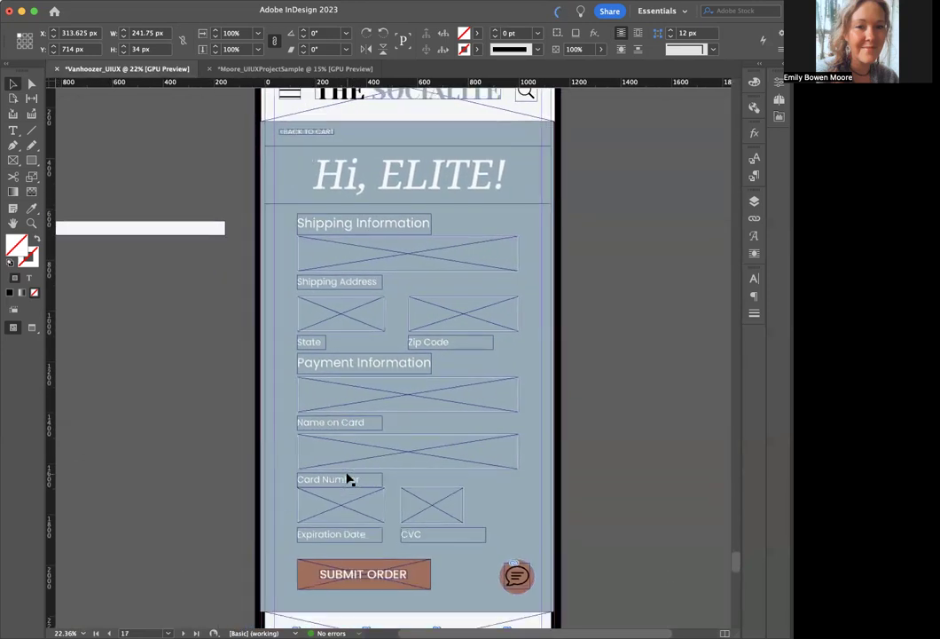
# Step: Examine the example's blank checkout form, filled-in checkout form and order confirmation pages
pyautogui.scroll(-9, 347, 479)
pyautogui.scroll(3, 321, 310)
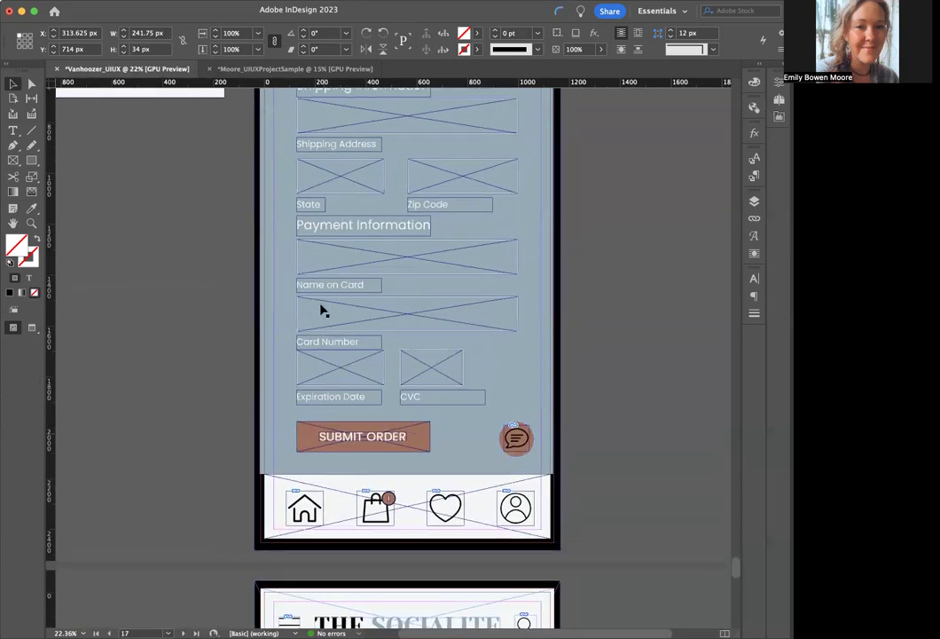
pyautogui.scroll(-20, 413, 219)
pyautogui.scroll(-20, 413, 220)
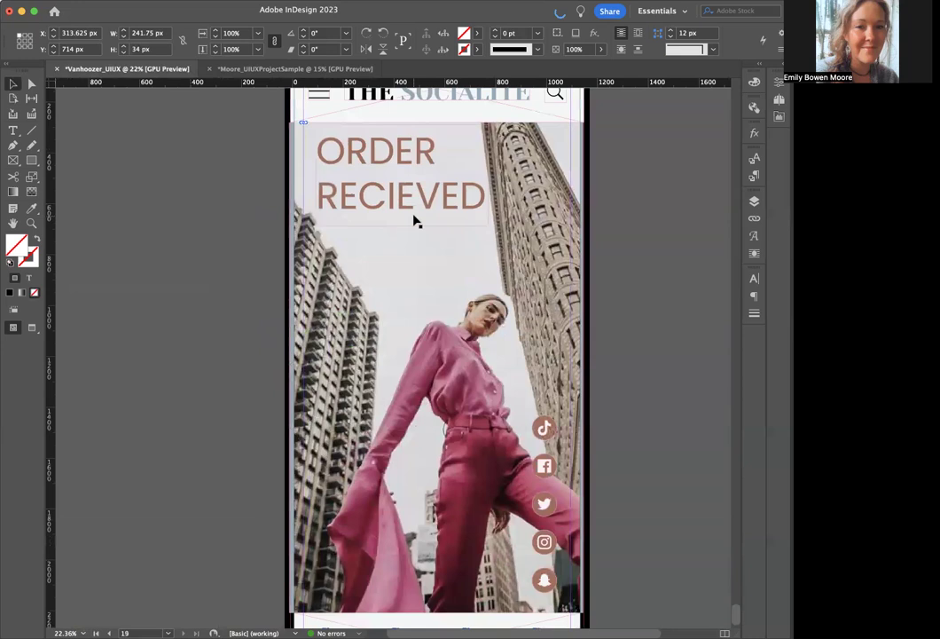
pyautogui.scroll(-5, 413, 220)
pyautogui.scroll(10, 413, 220)
pyautogui.scroll(-12, 414, 220)
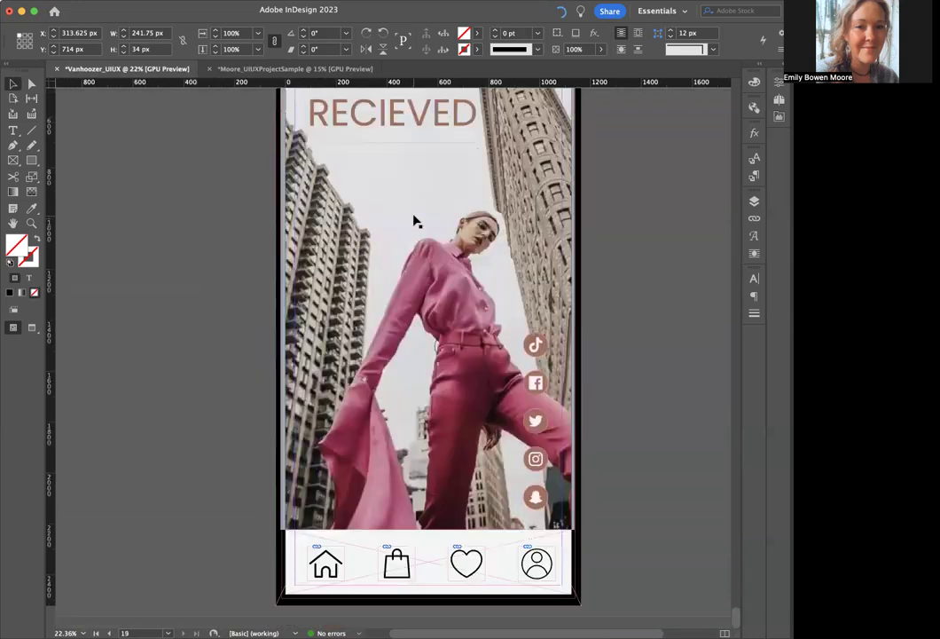
pyautogui.scroll(-1, 413, 220)
pyautogui.scroll(20, 414, 220)
pyautogui.scroll(-10, 414, 220)
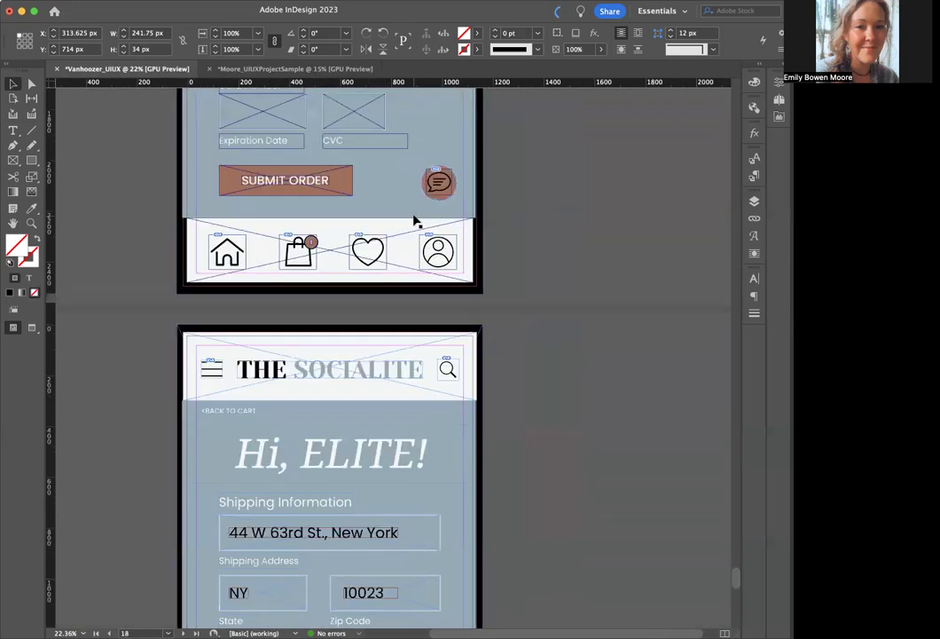
pyautogui.scroll(5, 413, 220)
pyautogui.scroll(-3, 415, 223)
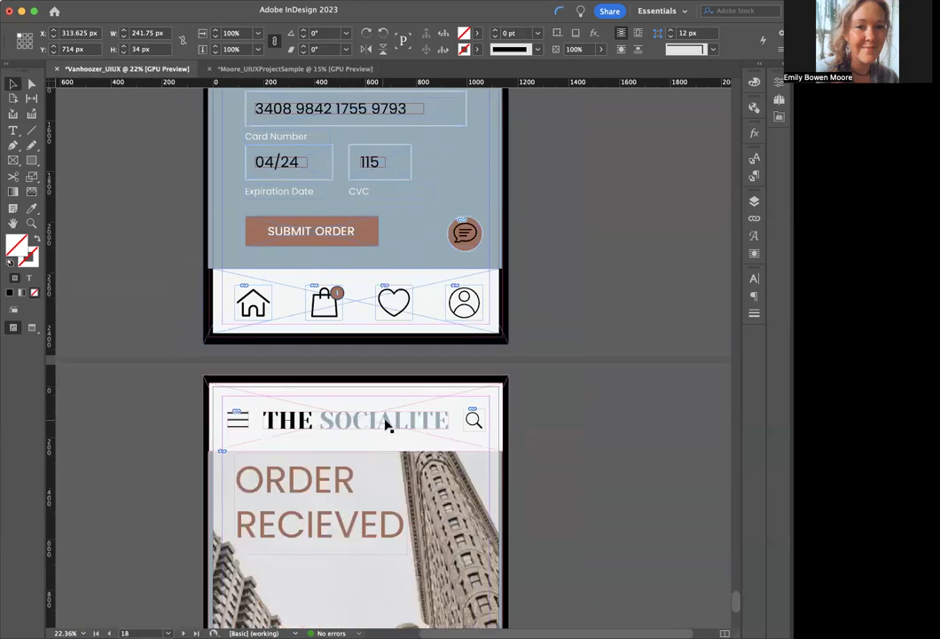
pyautogui.scroll(-10, 288, 484)
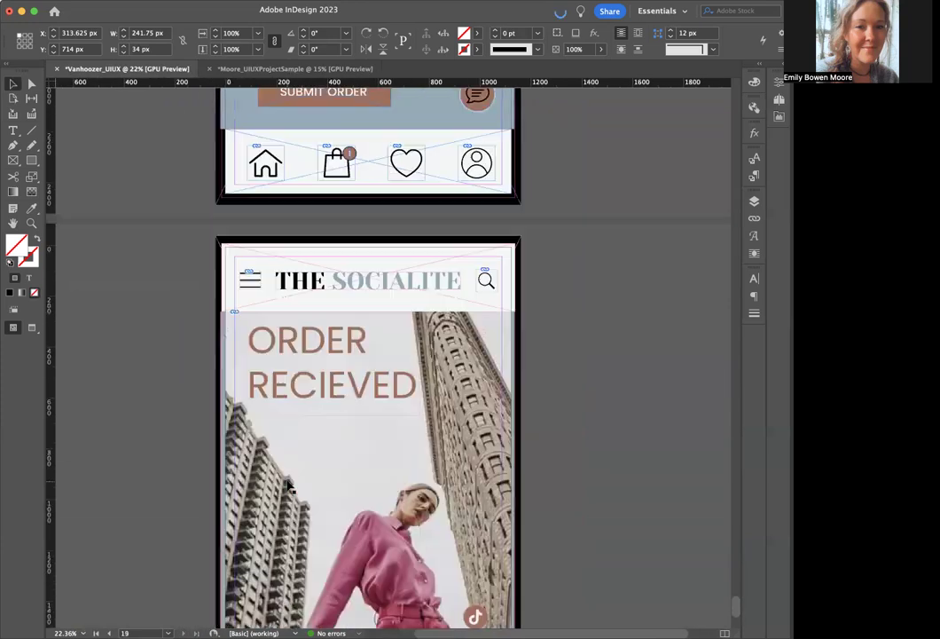
pyautogui.scroll(-3, 288, 483)
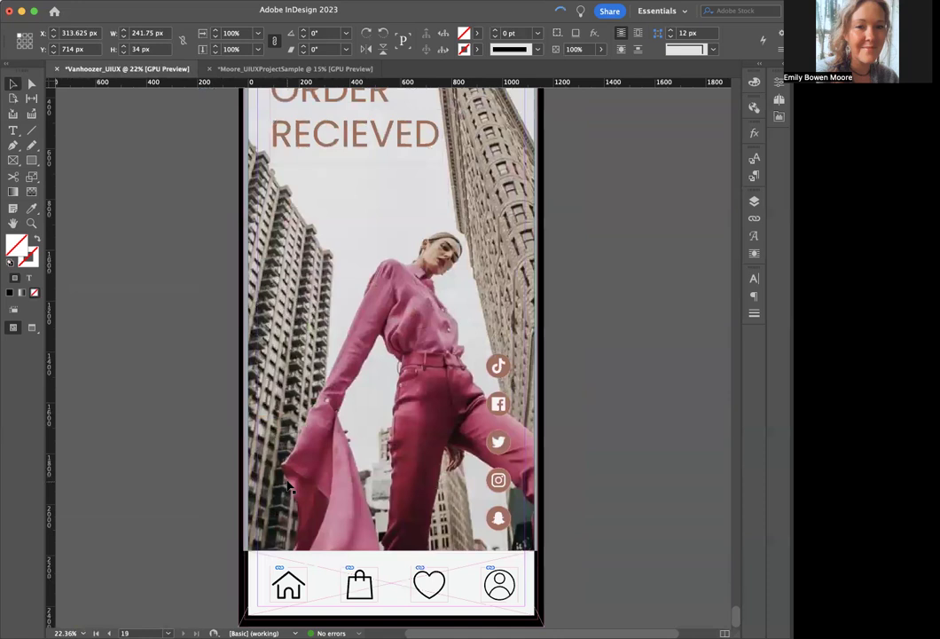
pyautogui.scroll(15, 277, 338)
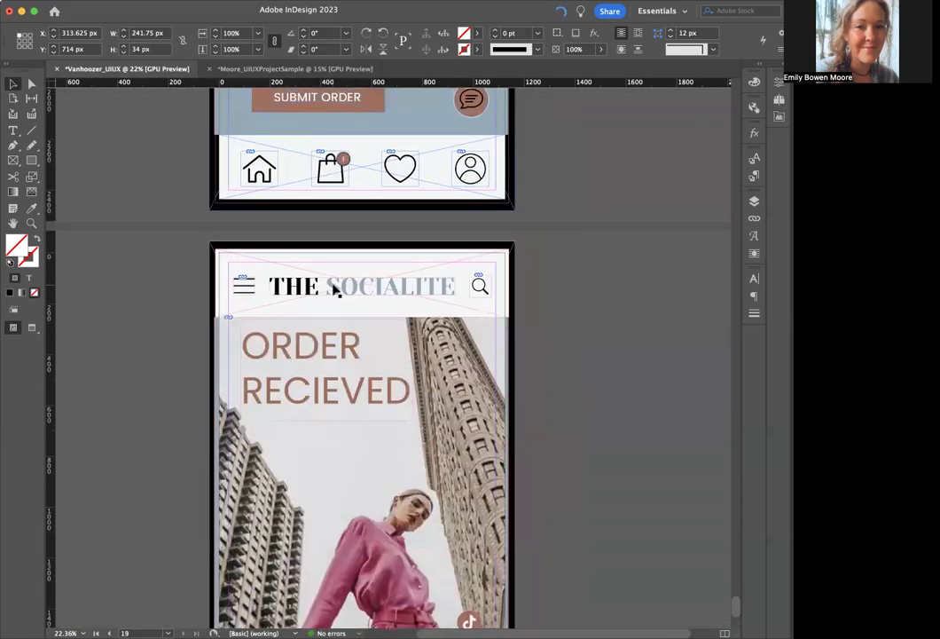
# Step: Review the example's pages in reverse from the shopping bag through the product and menu pages to the Elite welcome page
pyautogui.scroll(20, 334, 289)
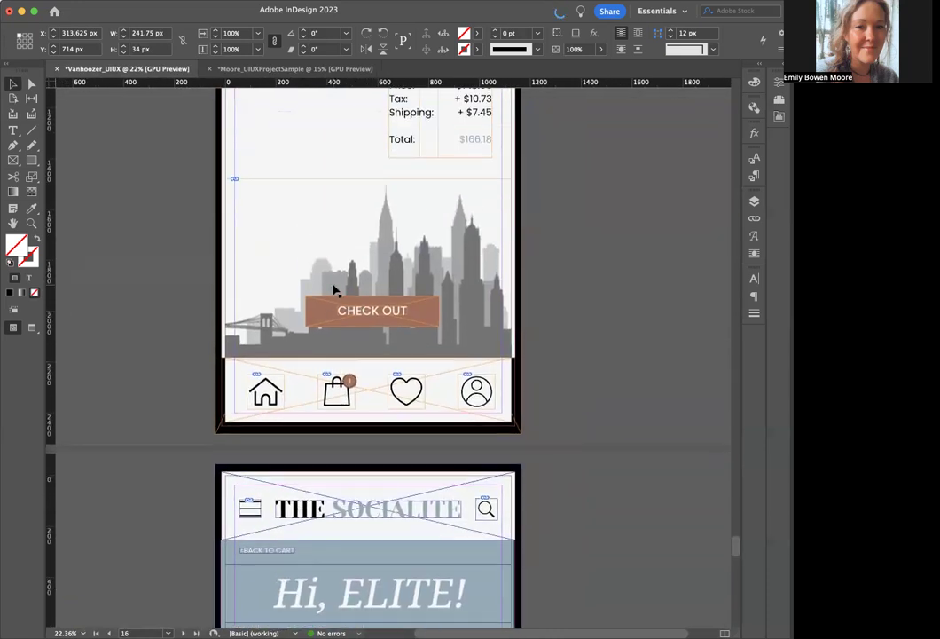
pyautogui.scroll(-5, 333, 289)
pyautogui.scroll(10, 334, 290)
pyautogui.hscroll(2, 333, 289)
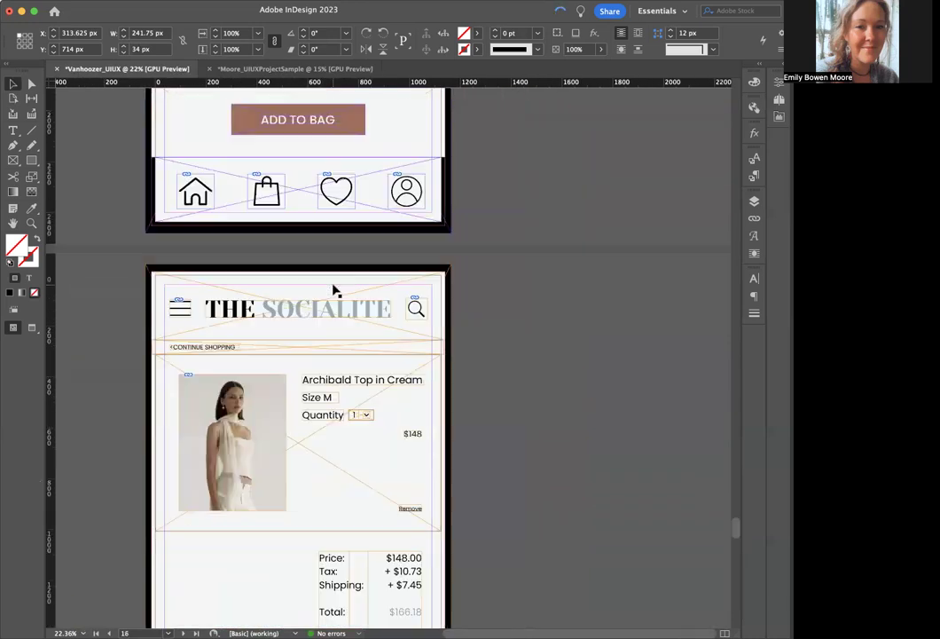
pyautogui.scroll(10, 334, 290)
pyautogui.hscroll(-2, 333, 290)
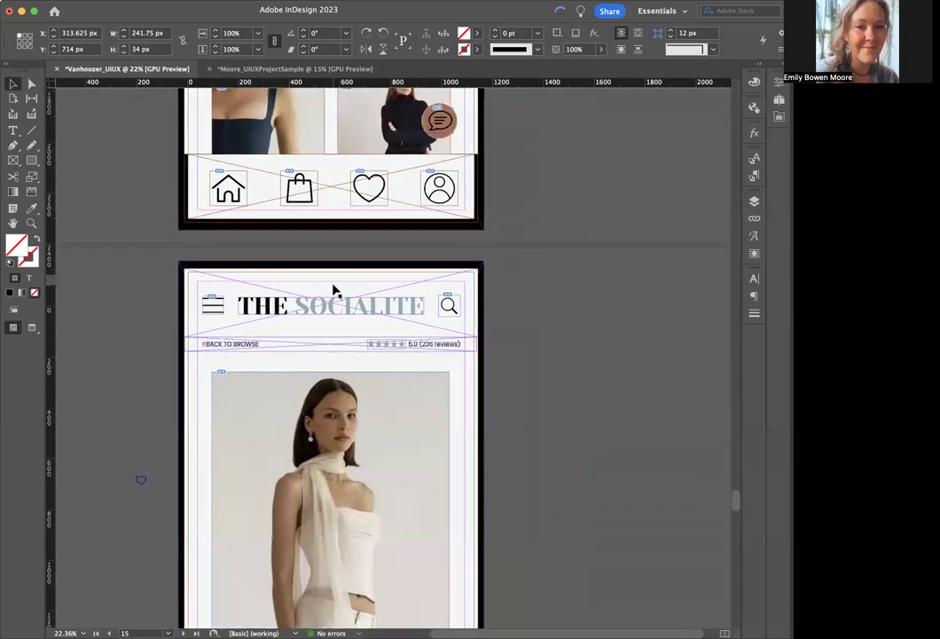
pyautogui.scroll(15, 334, 290)
pyautogui.scroll(15, 333, 289)
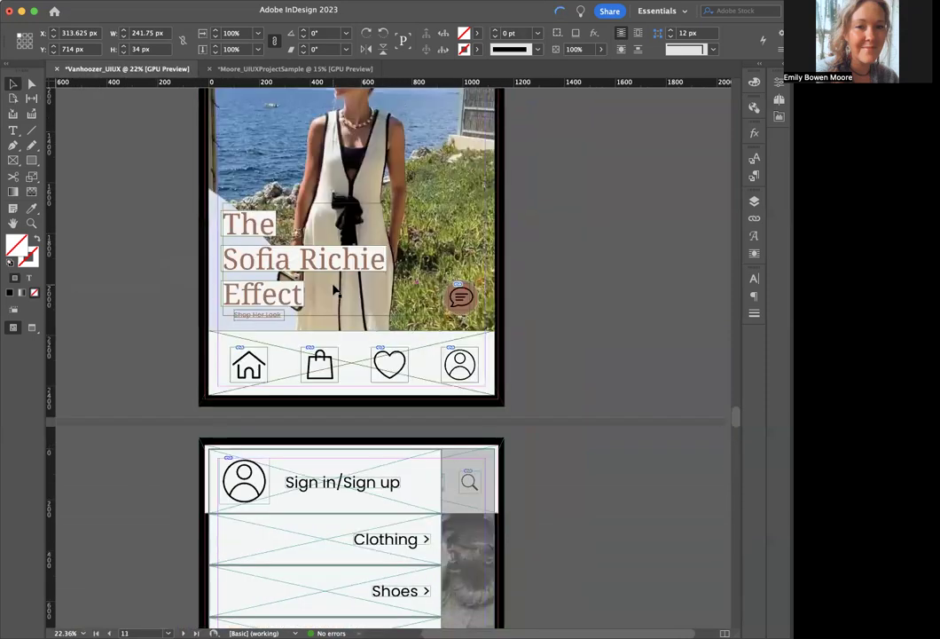
pyautogui.scroll(12, 333, 289)
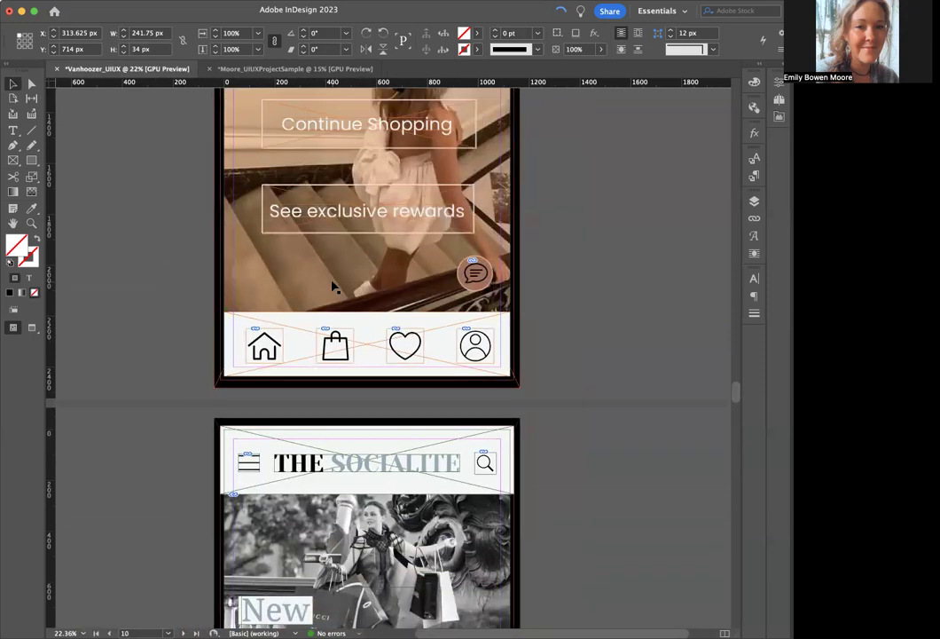
pyautogui.scroll(6, 334, 285)
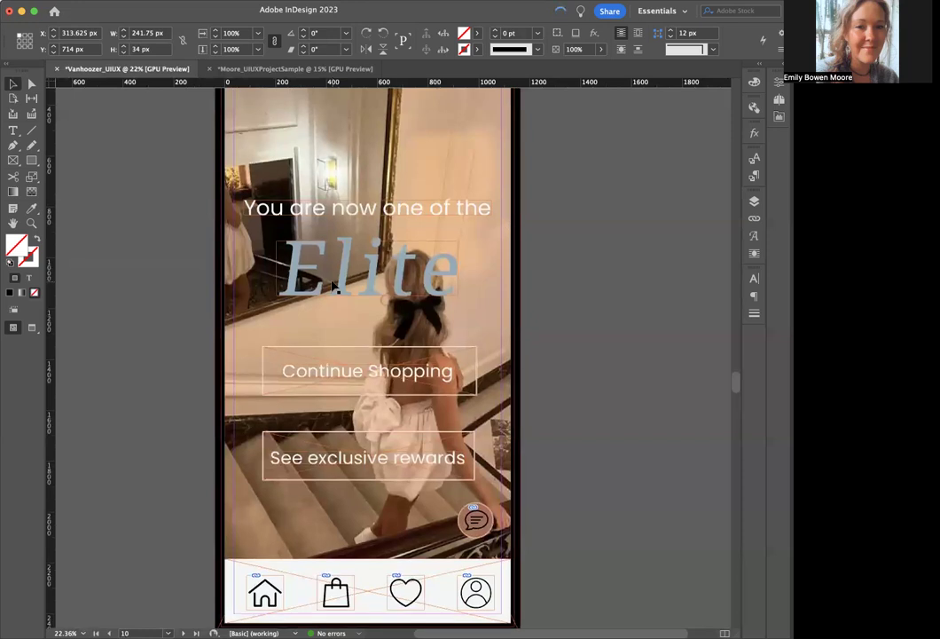
pyautogui.scroll(3, 333, 286)
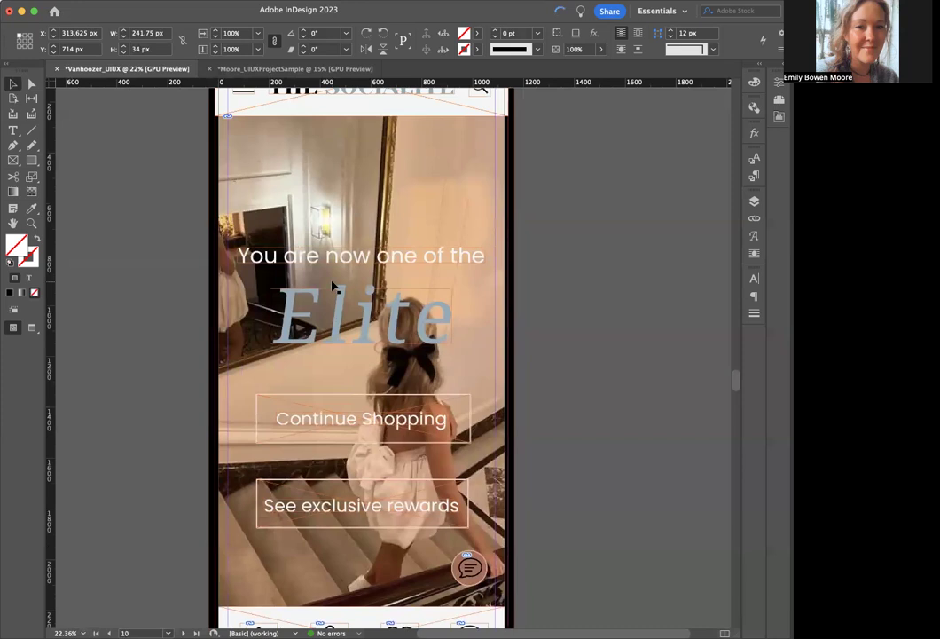
# Step: Inspect the link information and resolution of the placed images 2girlspose.jpeg, architecture-2893844.jpg and b&wGirl.jpeg, and clear the selection
pyautogui.click(755, 219)
pyautogui.click(582, 226)
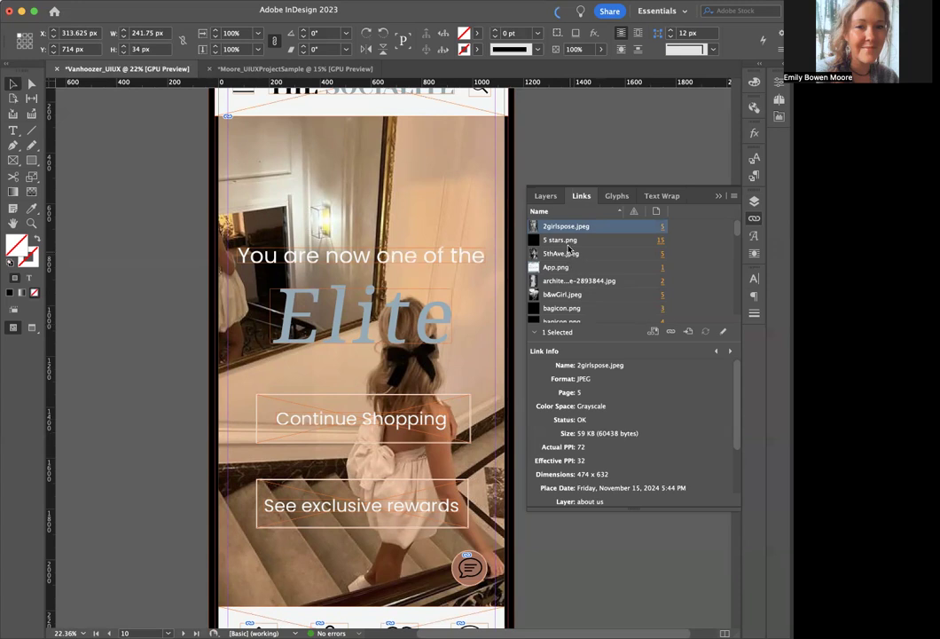
pyautogui.click(560, 280)
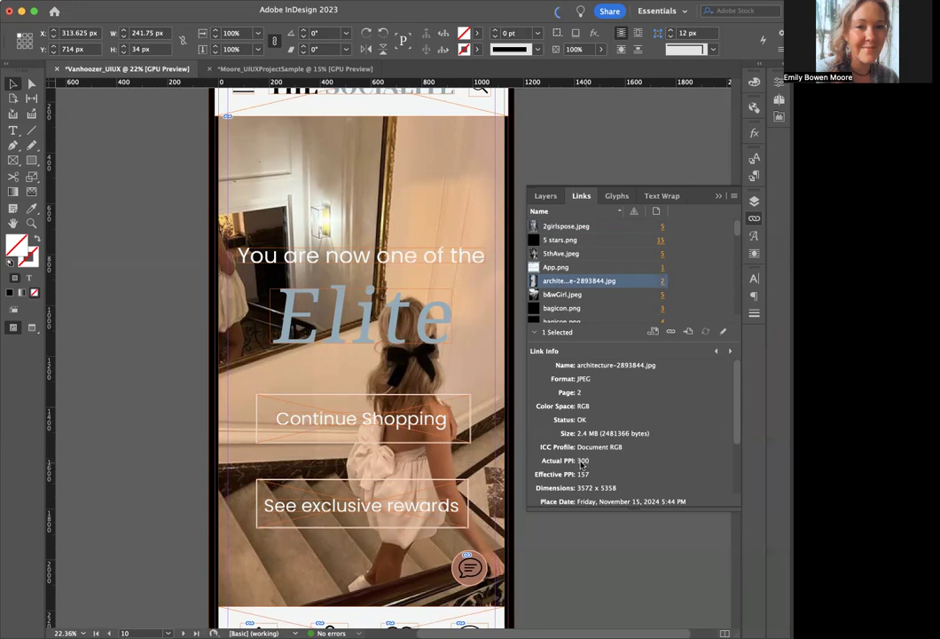
pyautogui.click(570, 296)
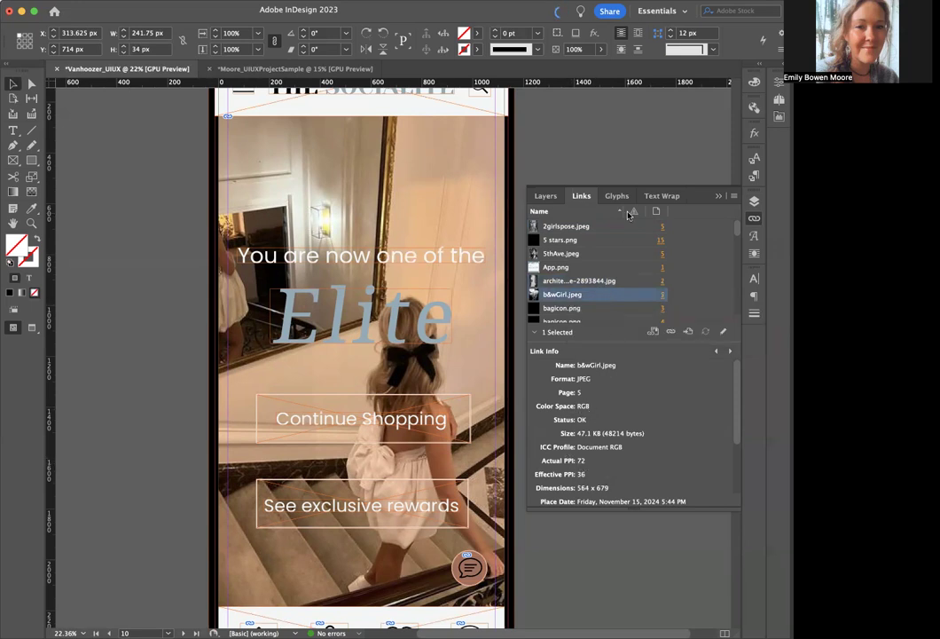
pyautogui.click(542, 131)
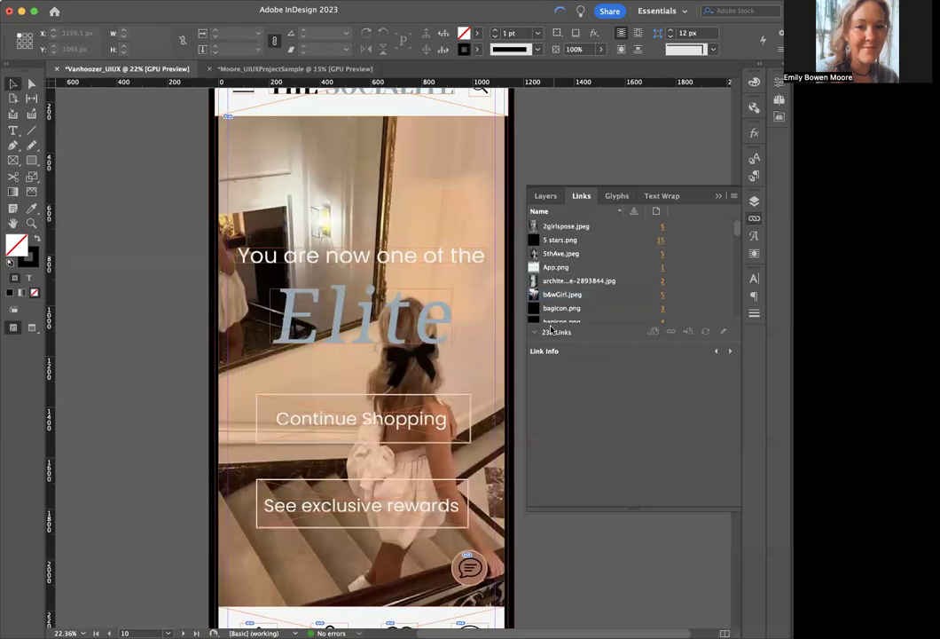